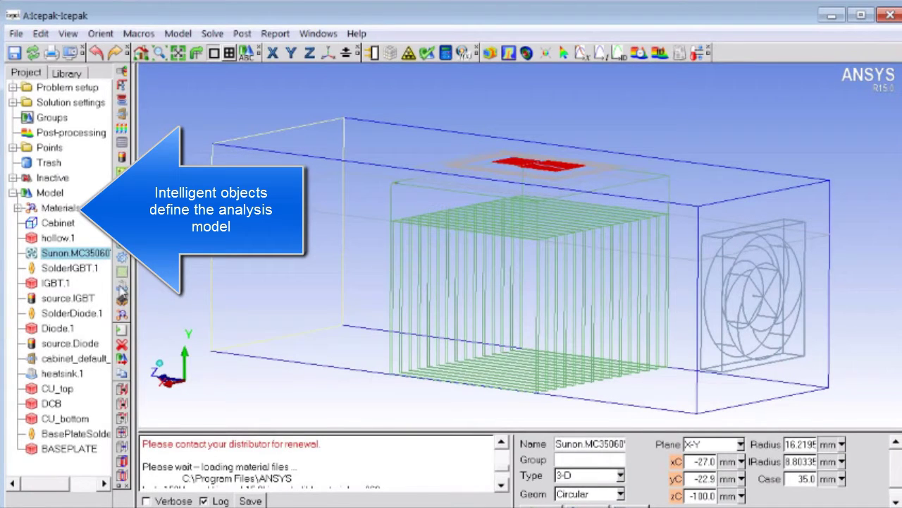
- Examine the model objects one by one, including the cabinet, Sunon fan, IGBT.1, SolderDiode.1, heatsink.1, copper layers, DCB and BASEPLATE
click(64, 223)
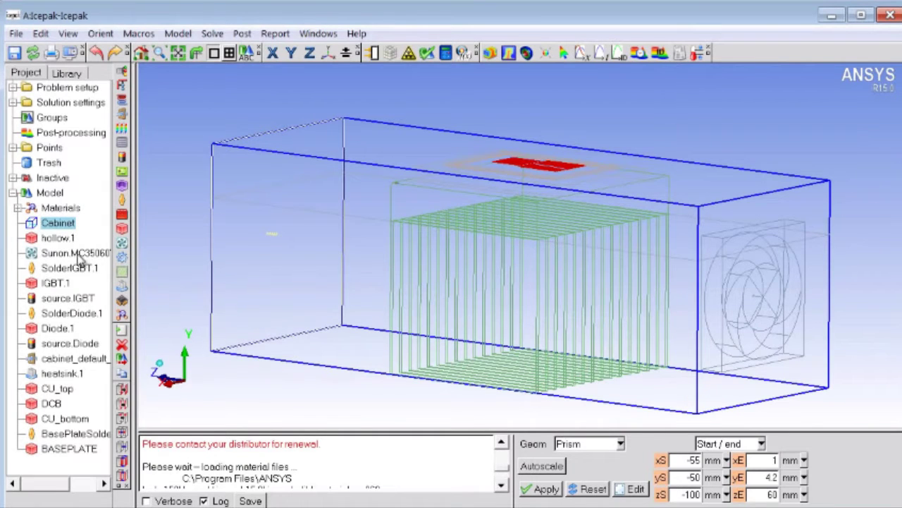
click(63, 254)
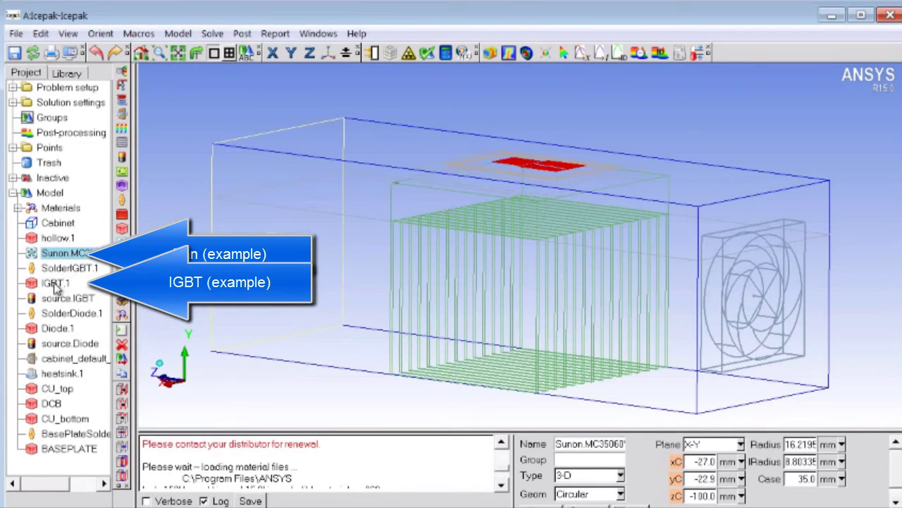
click(57, 284)
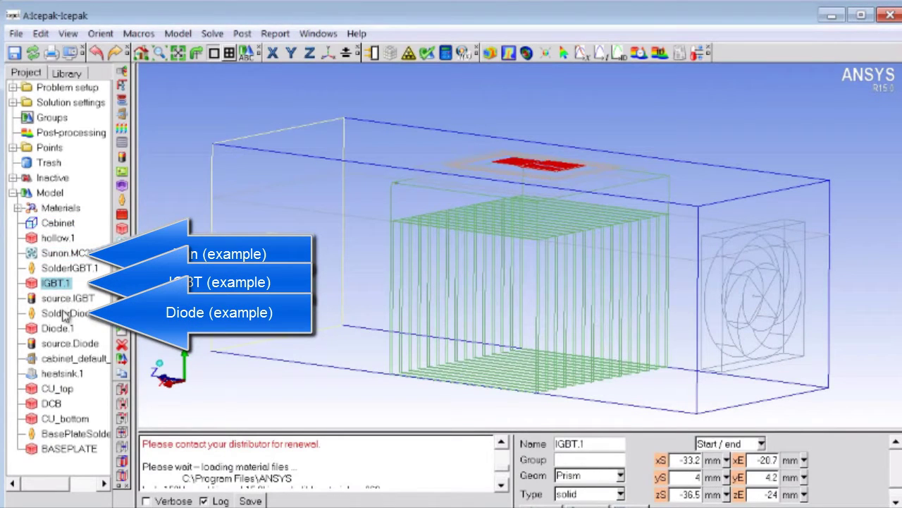
click(63, 314)
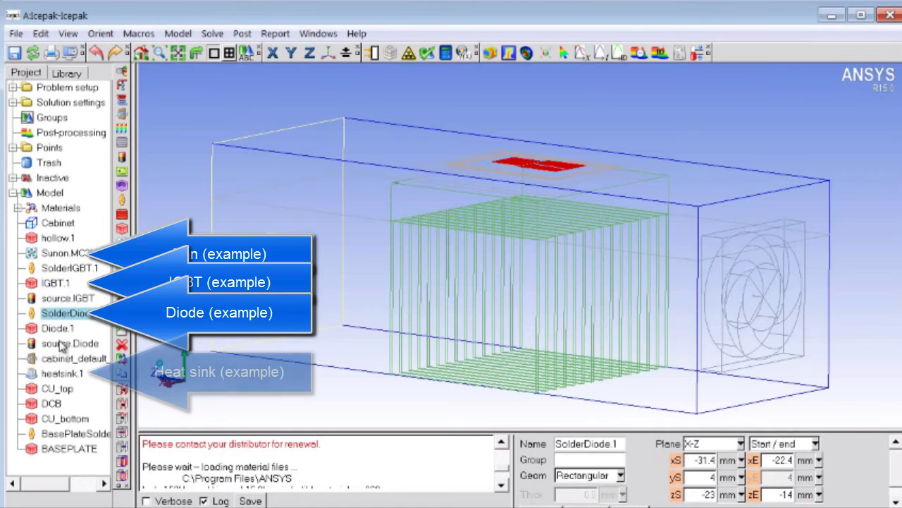
click(67, 374)
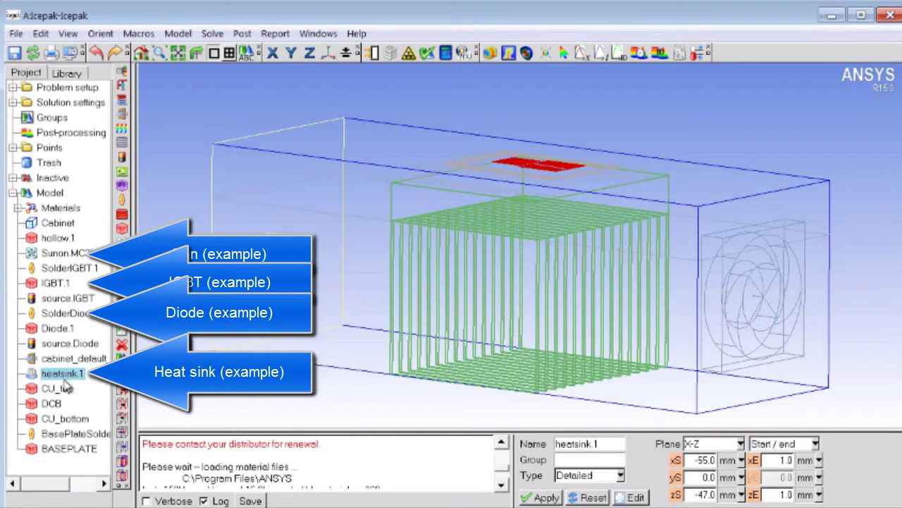
click(57, 390)
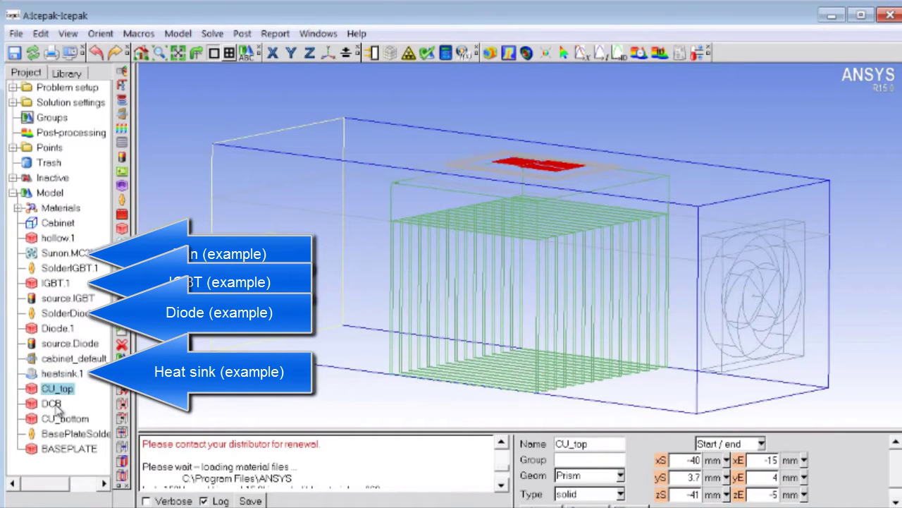
click(52, 404)
click(59, 420)
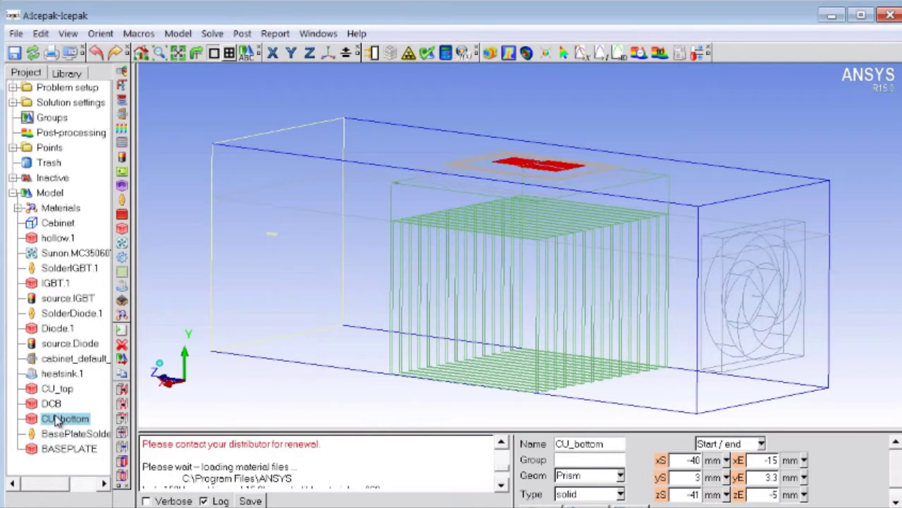
click(77, 451)
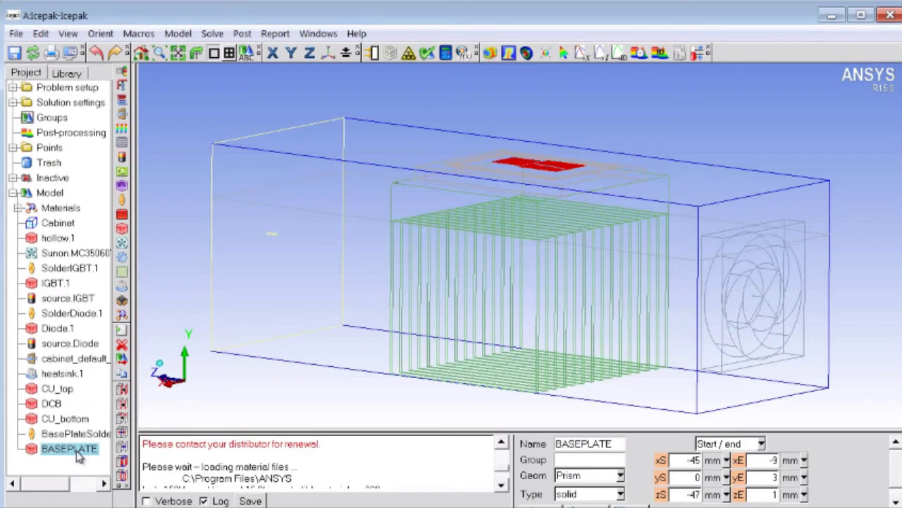
- Examine the blowers and fans available in the main component library, widening the tree area to read the full names
click(68, 73)
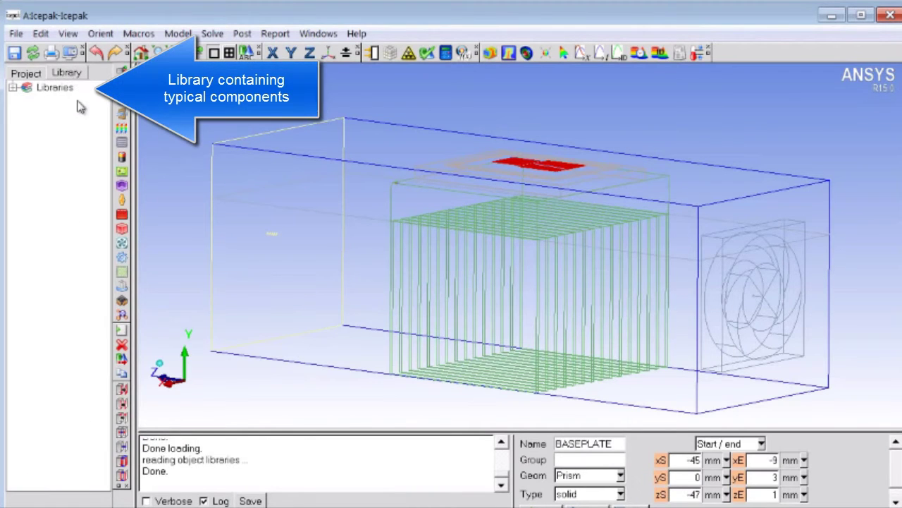
click(13, 88)
click(17, 102)
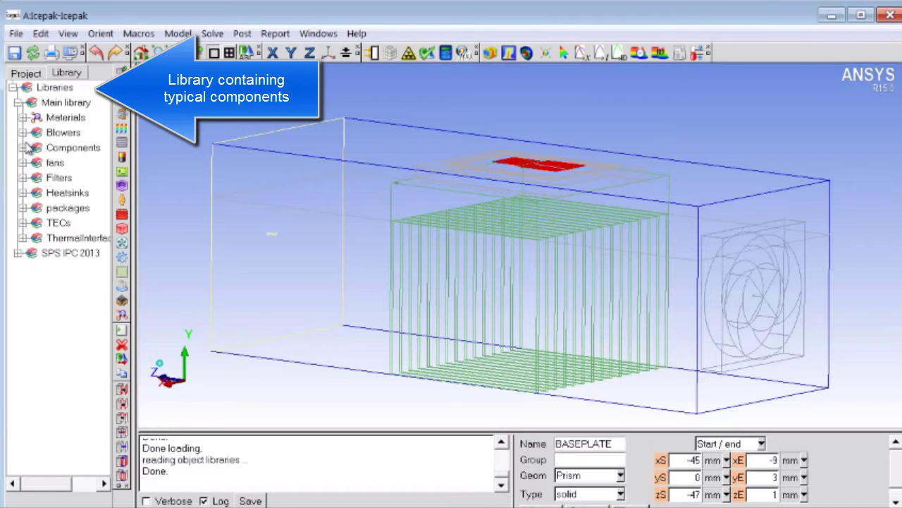
click(19, 132)
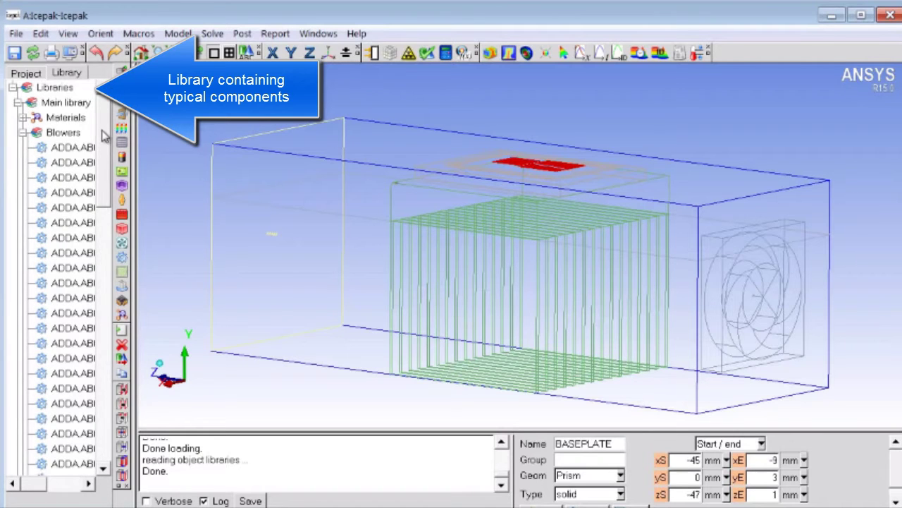
scroll(106, 233, down, 2)
scroll(113, 243, down, 2)
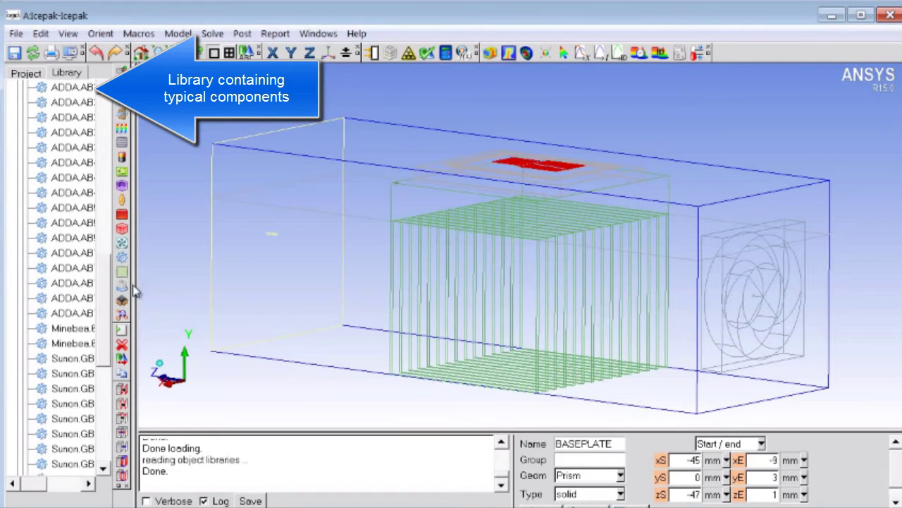
drag(137, 292, 197, 286)
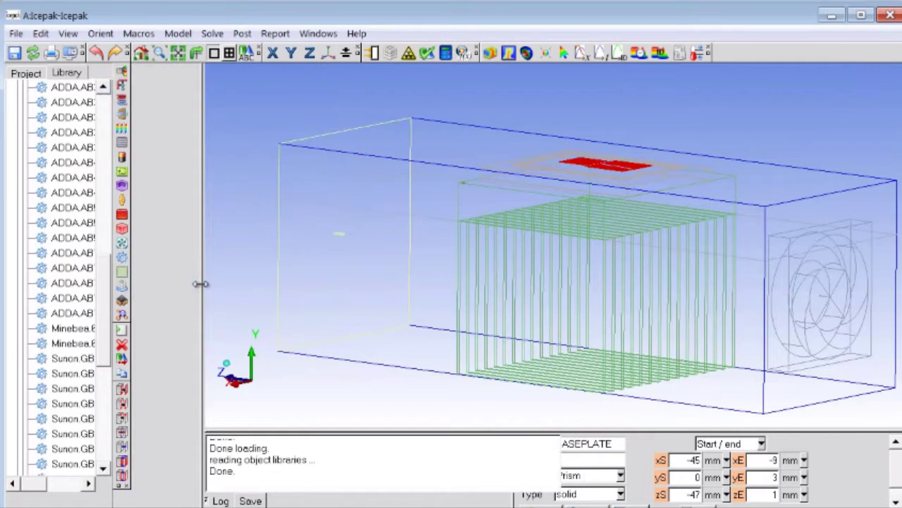
scroll(21, 381, down, 5)
click(22, 375)
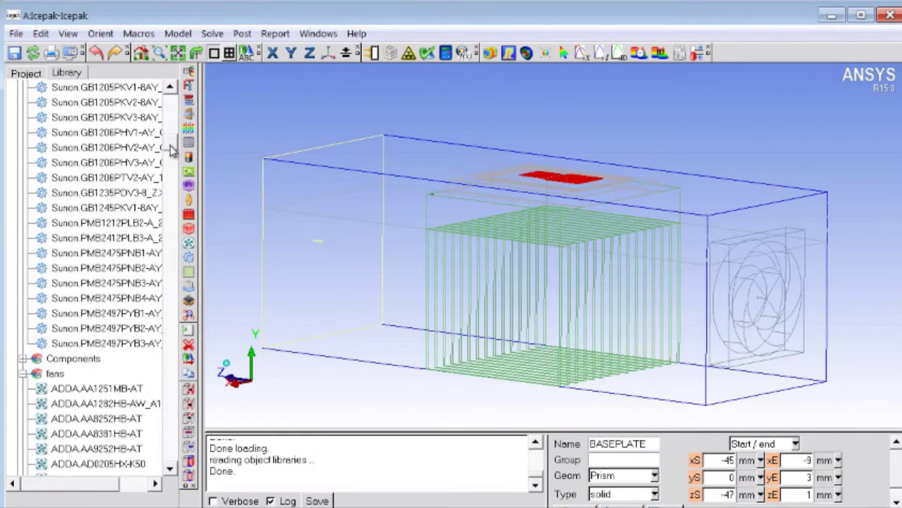
scroll(174, 173, down, 5)
drag(174, 172, 174, 92)
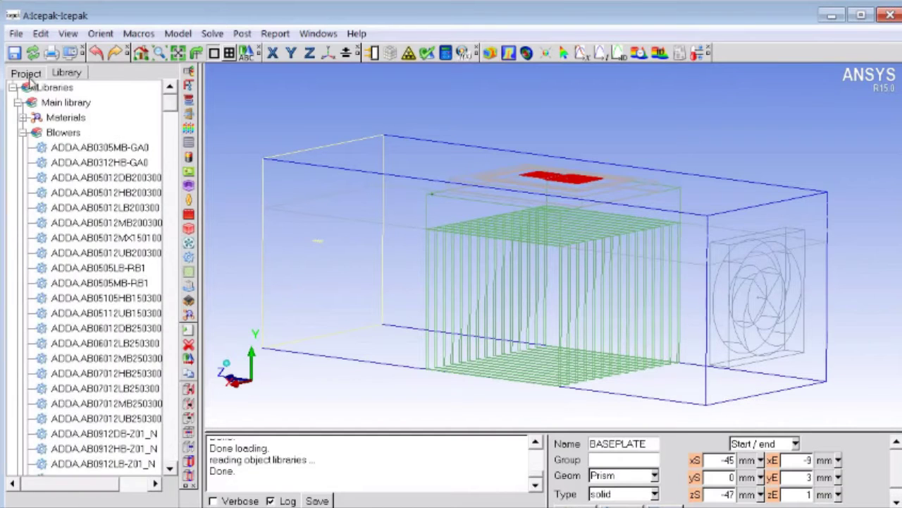
- Set the total power of source.IGBT in the project model to 50 W
click(26, 73)
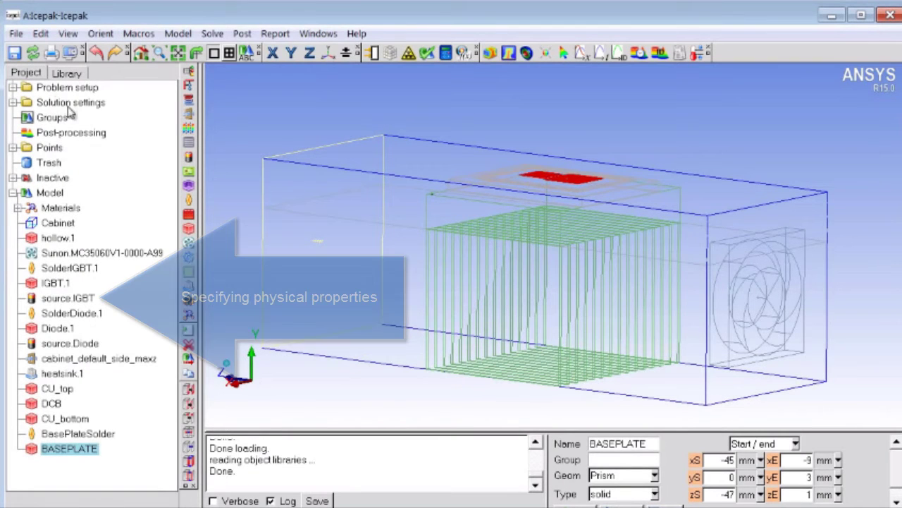
double_click(70, 298)
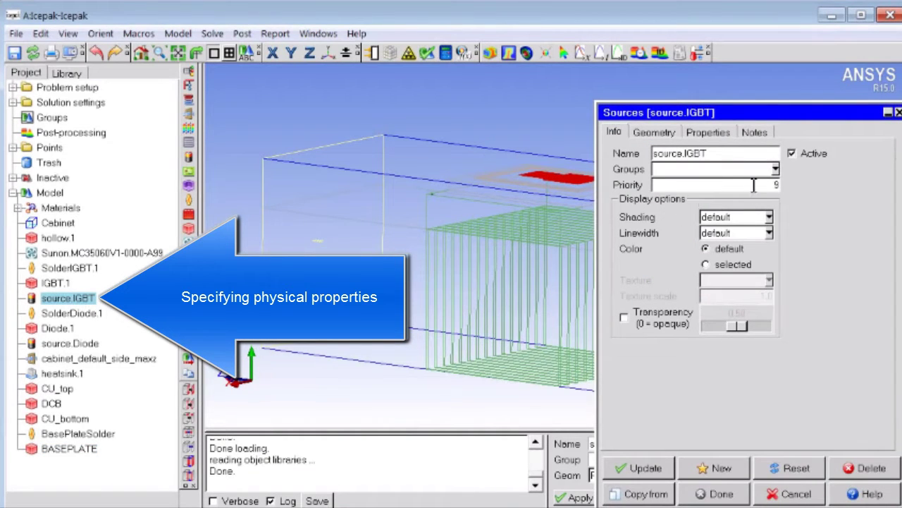
click(695, 136)
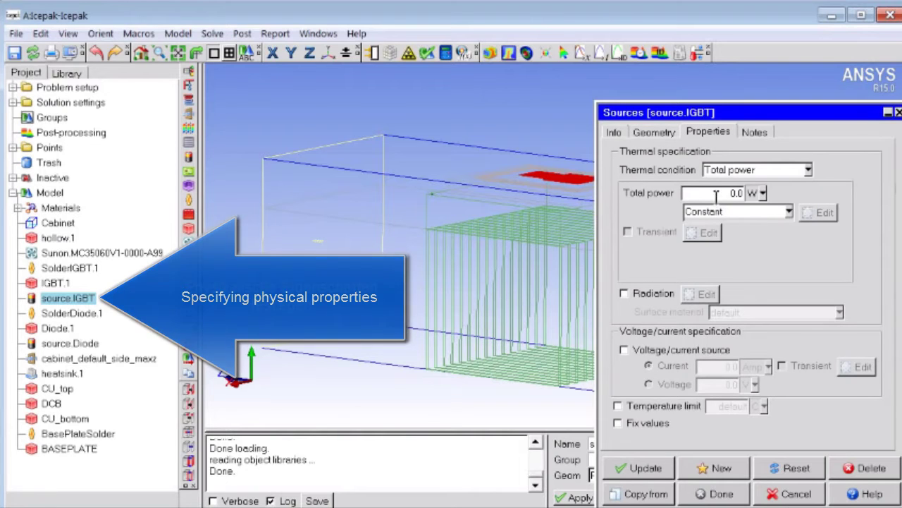
text(50)
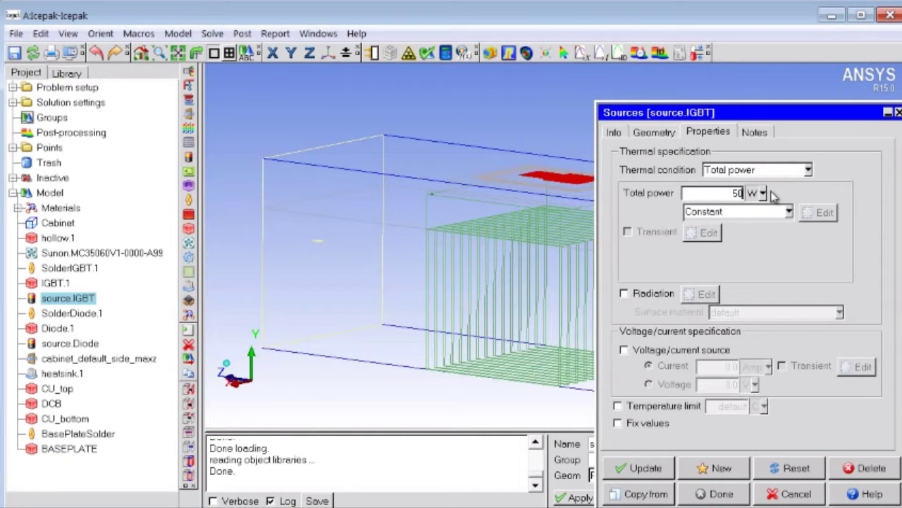
click(705, 494)
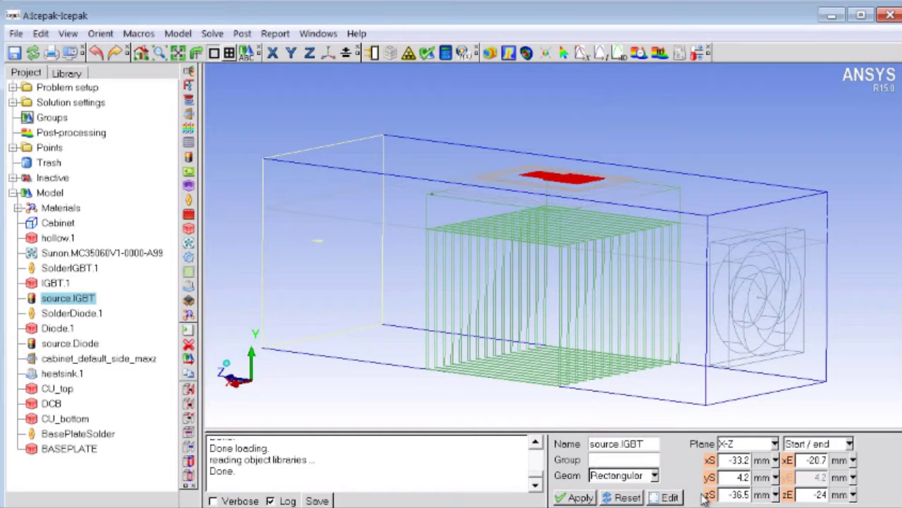
- Set the total power of source.Diode to 30 W
double_click(86, 344)
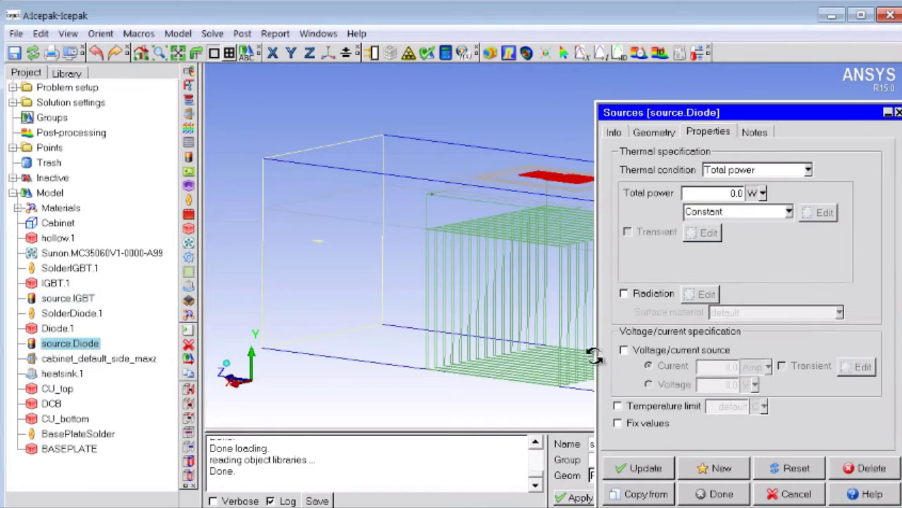
drag(702, 197, 755, 203)
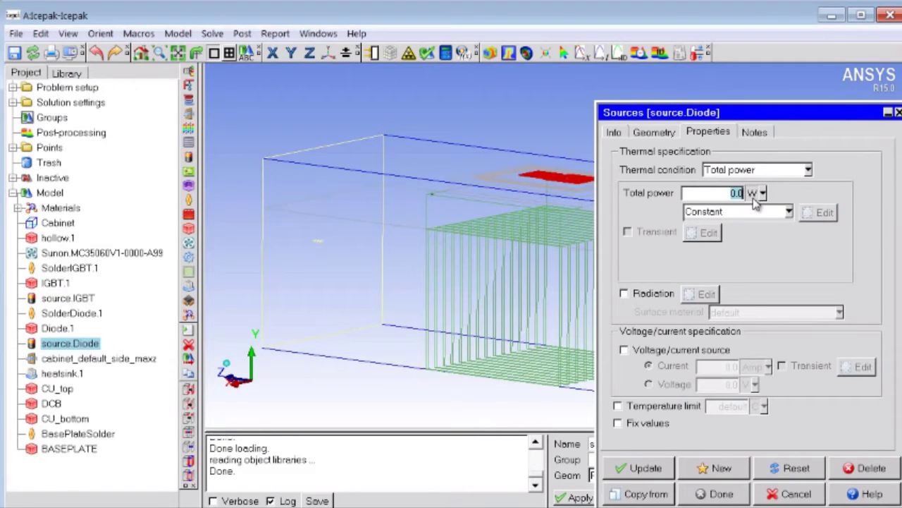
text(30.0)
click(719, 494)
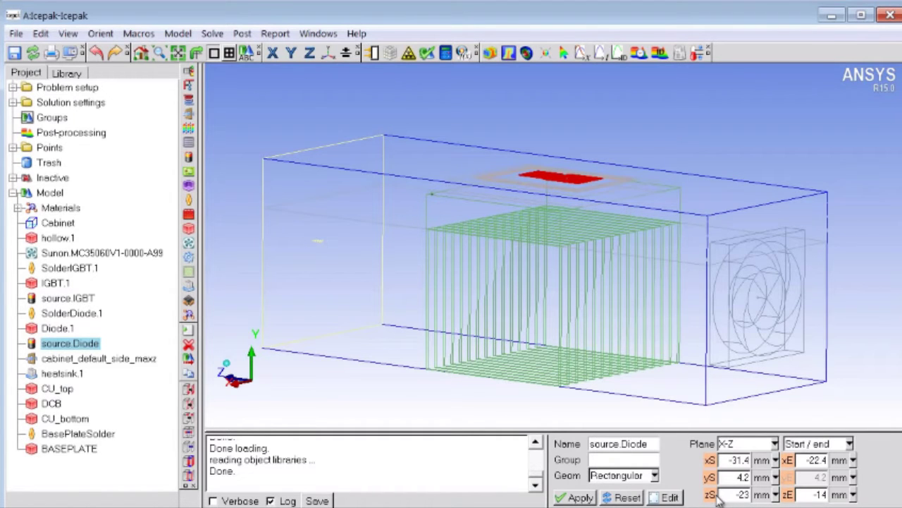
- Set the fin count of heatsink.1 to 10 and update the heat sink
double_click(69, 374)
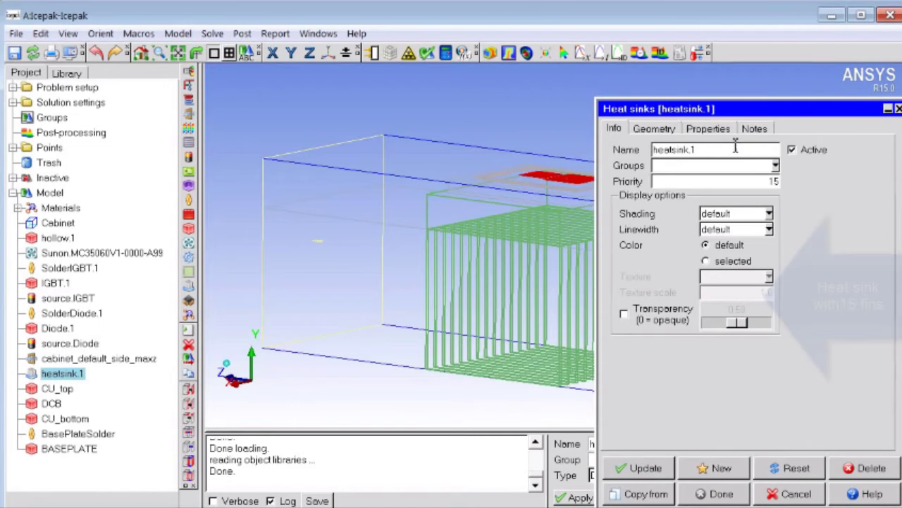
click(709, 129)
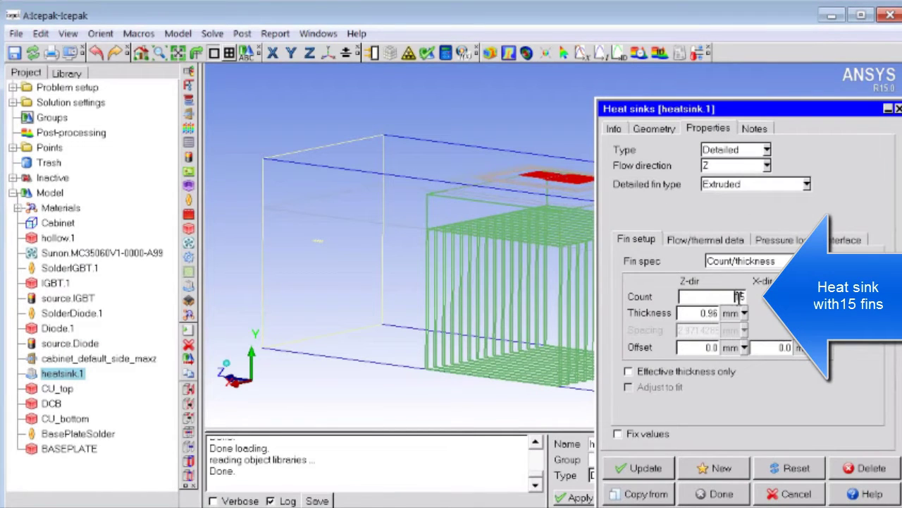
double_click(739, 296)
text(1)
click(654, 468)
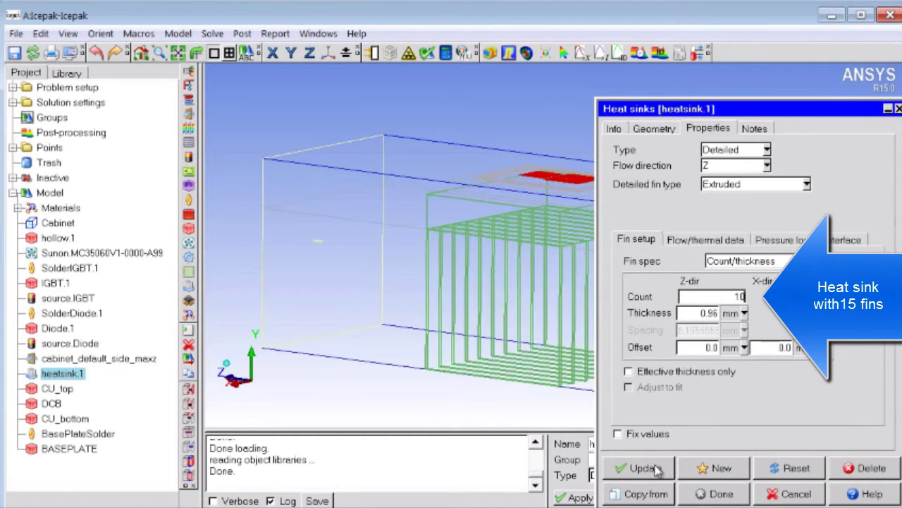
- Set the fin count of heatsink.1 to 15, update the heat sink and finish editing it
double_click(739, 296)
text(15)
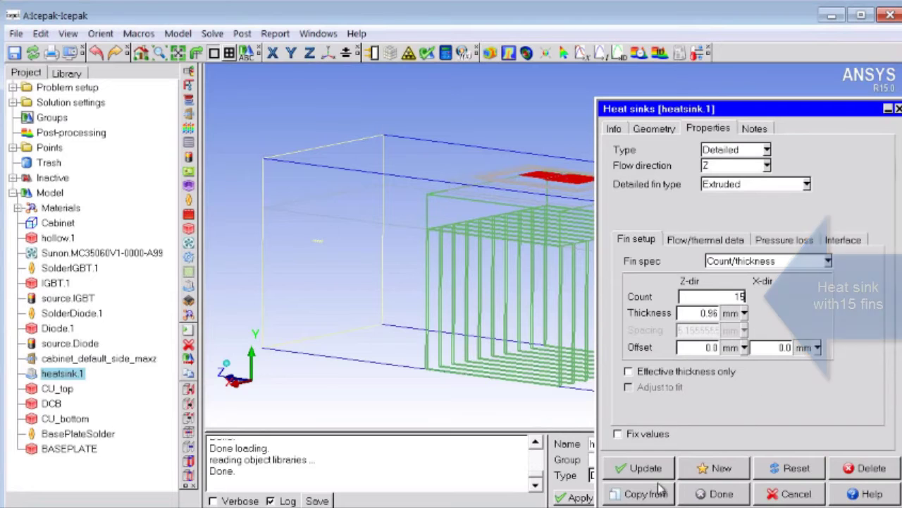
click(660, 471)
click(740, 495)
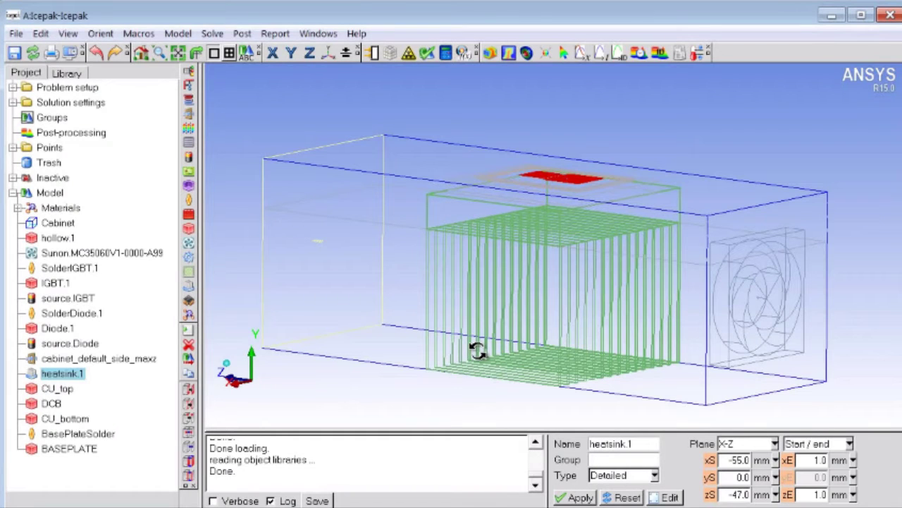
- Check the model for problems and start a new solution with the ID IcepakProj00
click(428, 54)
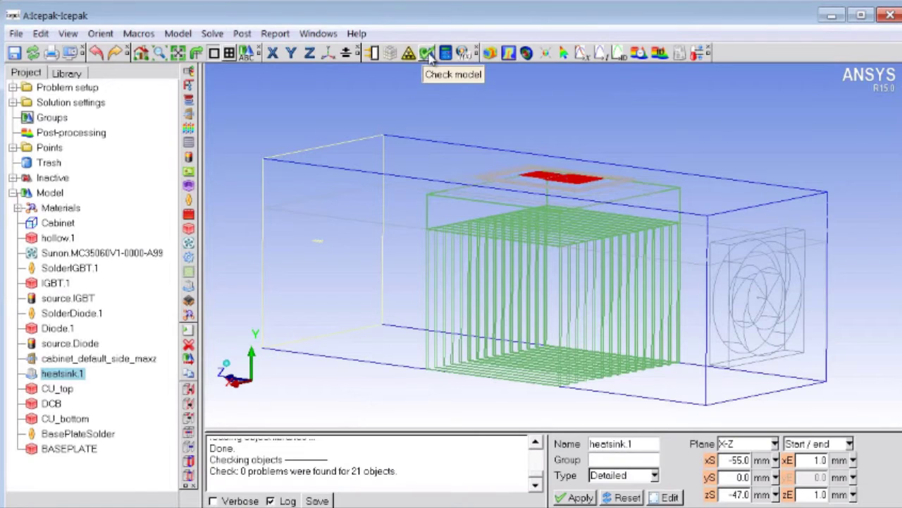
click(446, 55)
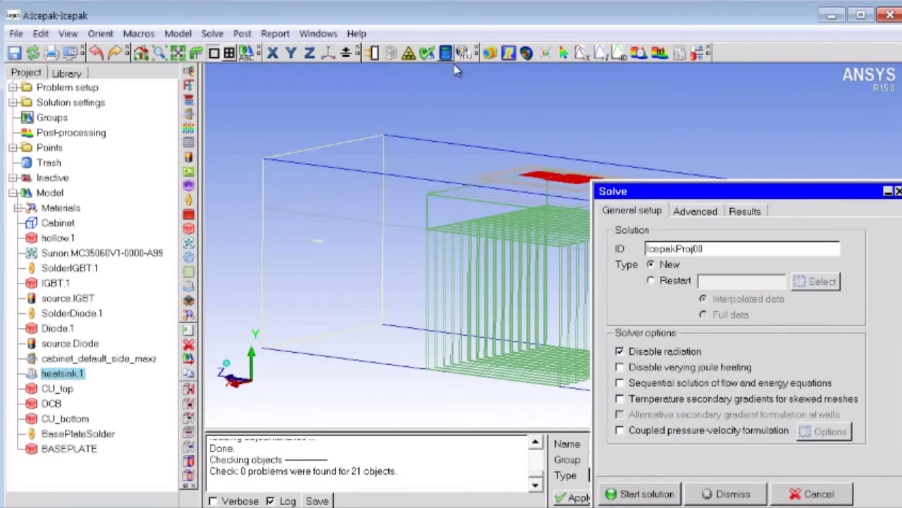
click(641, 494)
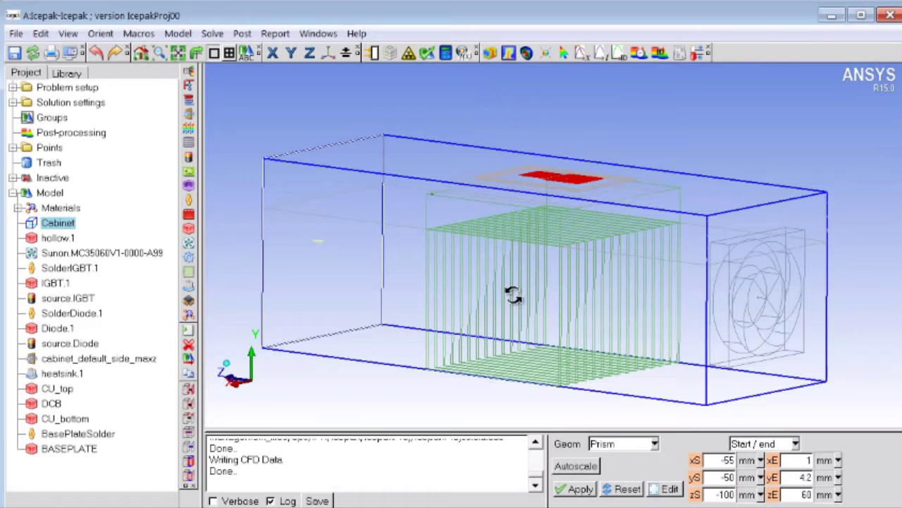
- Create an object face covering BASEPLATE, CU_bottom, CU_top, DCB, Diode.1, IGBT.1 and heatsink.1
click(490, 53)
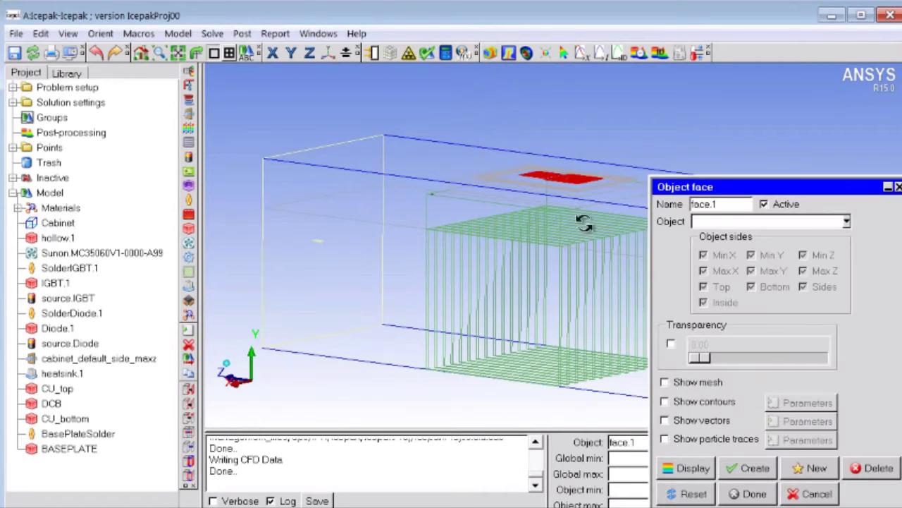
click(846, 221)
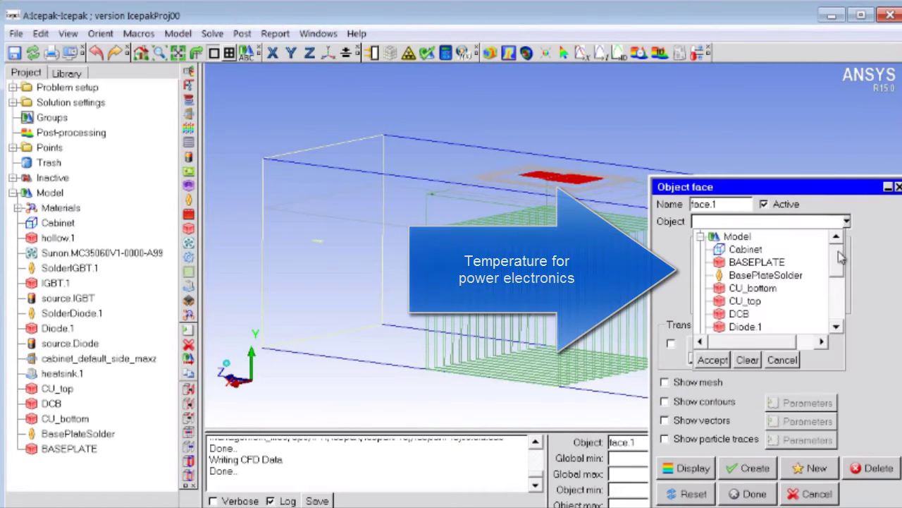
click(777, 263)
ctrl+click(772, 289)
shift+click(746, 327)
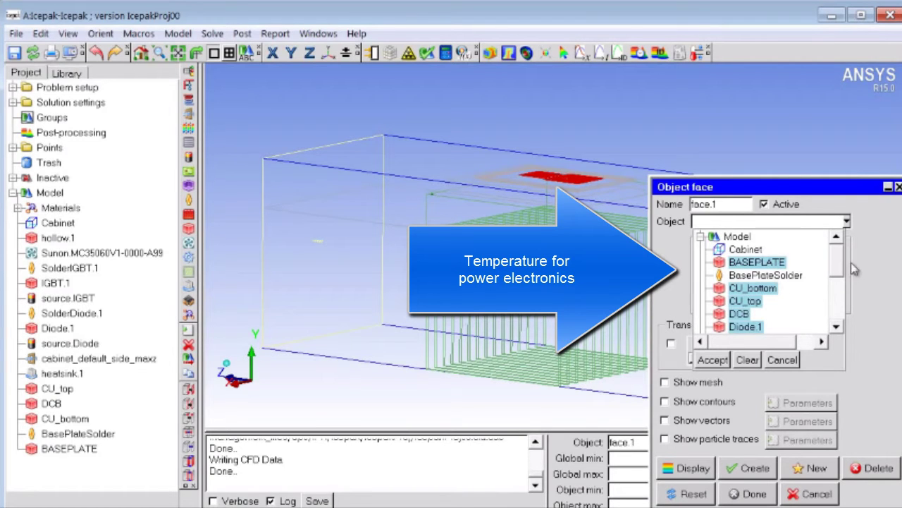
scroll(850, 272, down, 1)
ctrl+click(749, 289)
scroll(846, 301, down, 1)
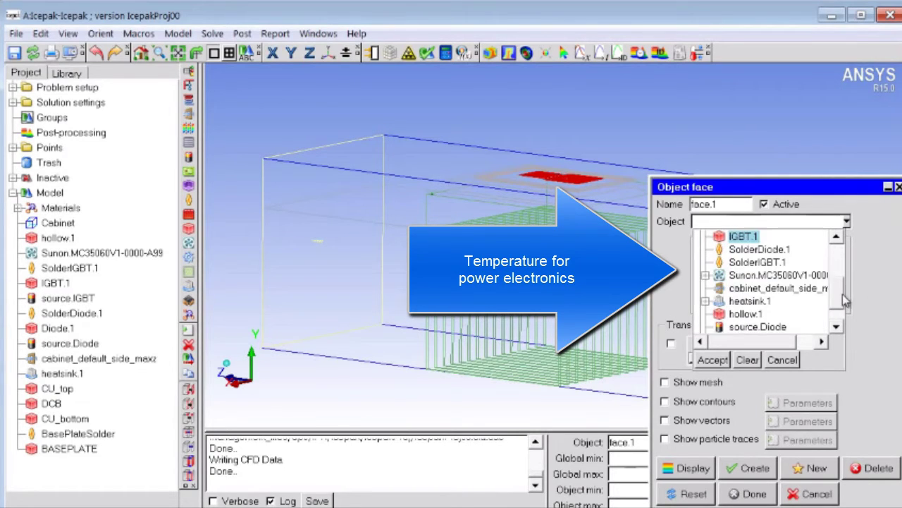
ctrl+click(749, 301)
click(713, 360)
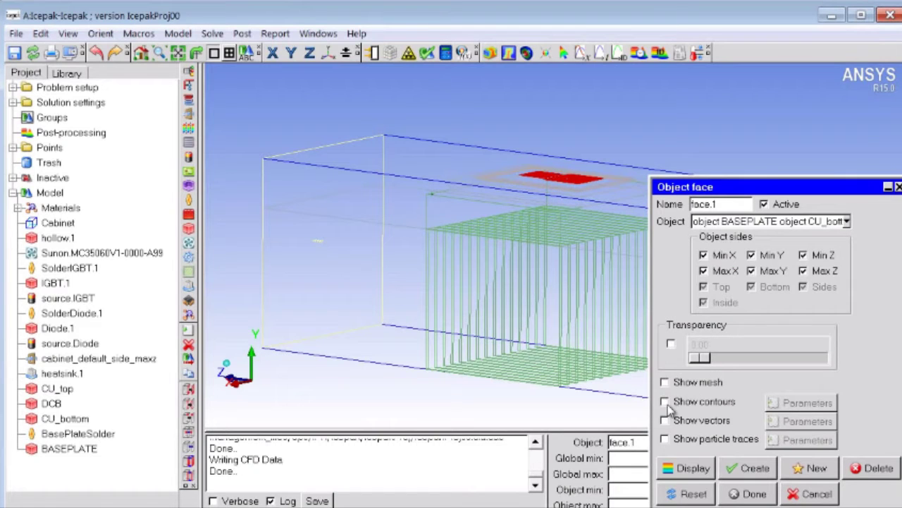
- Display temperature contours on face.1 and finish editing it
click(665, 401)
click(693, 469)
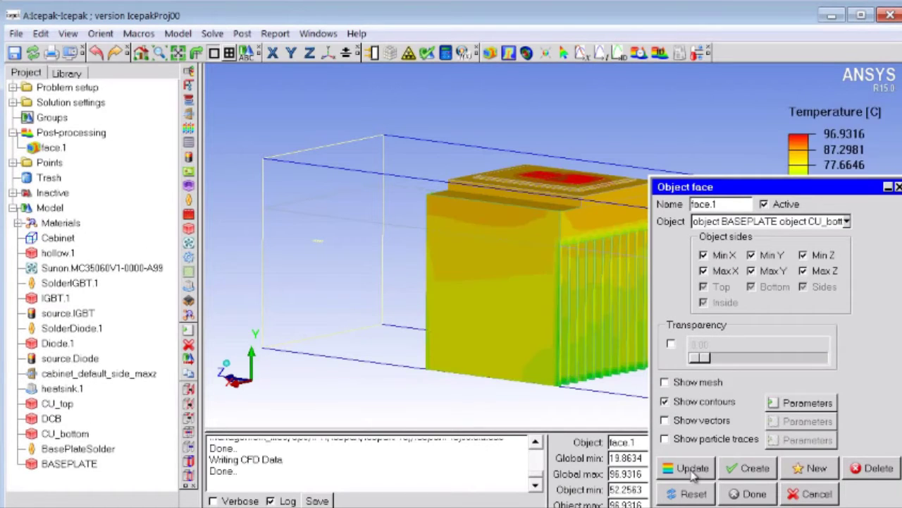
click(751, 494)
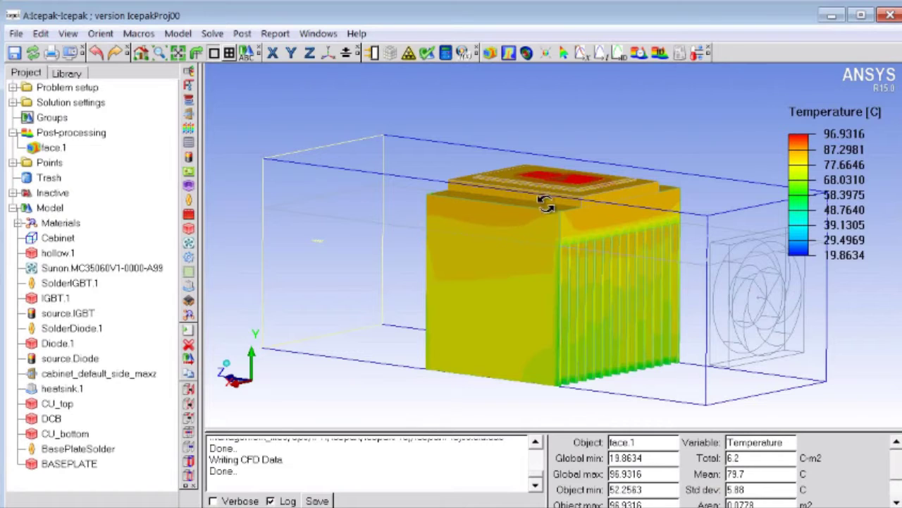
- Create a plane cut on the X plane through the center and display its temperature contours
click(509, 57)
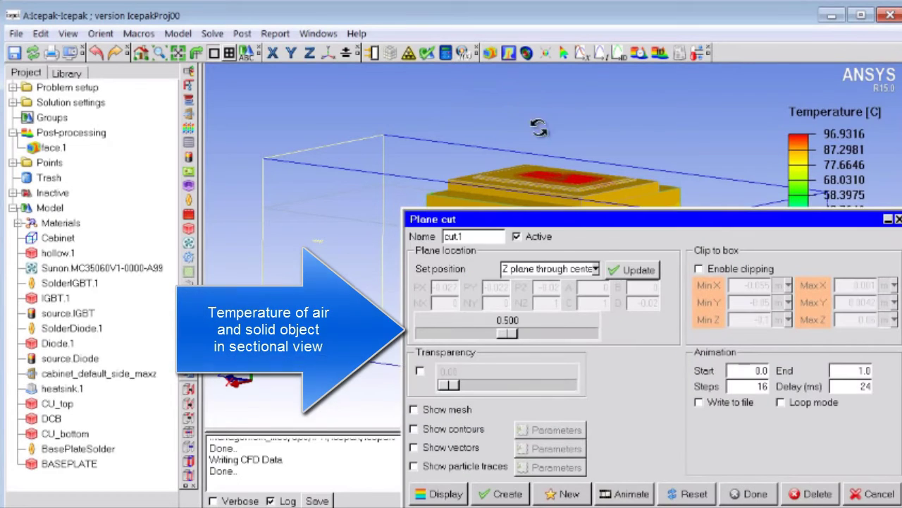
click(578, 269)
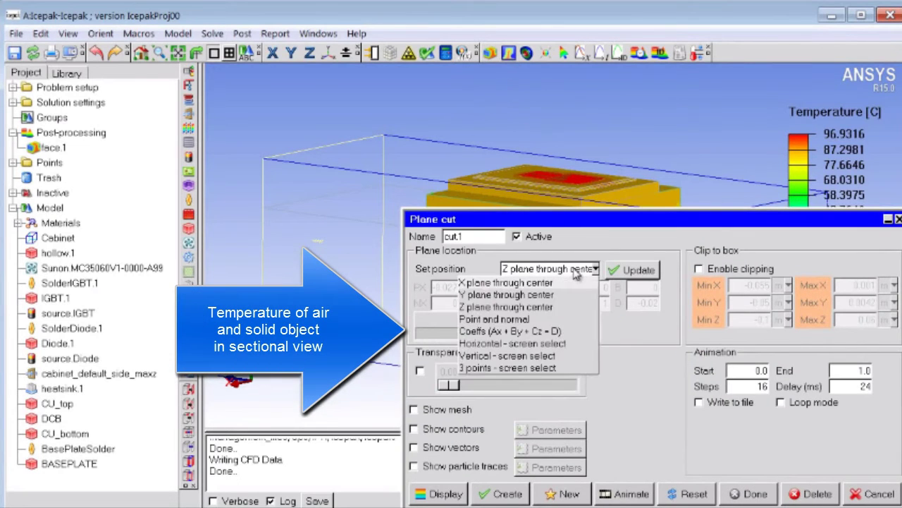
click(533, 284)
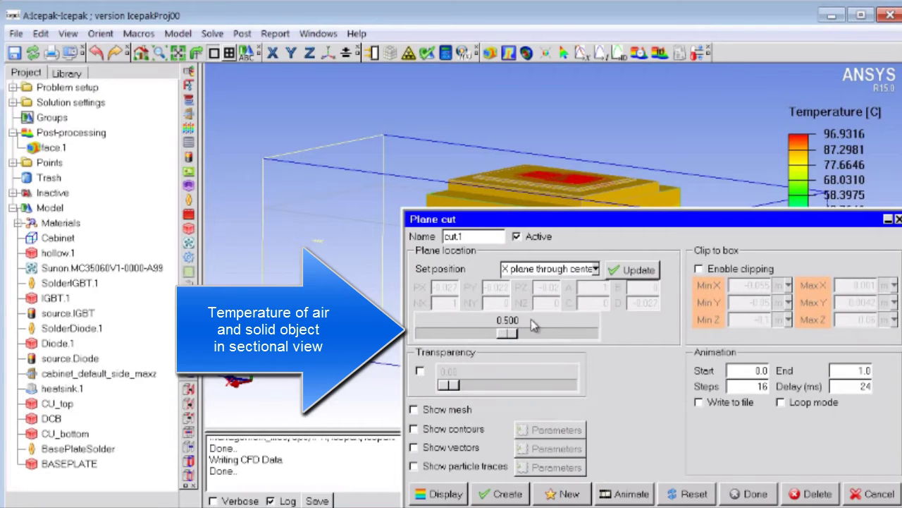
click(415, 429)
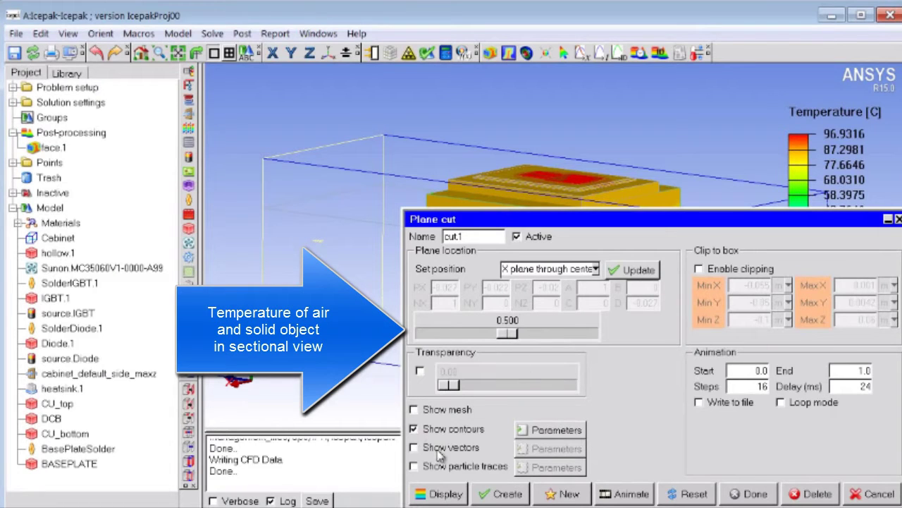
click(458, 494)
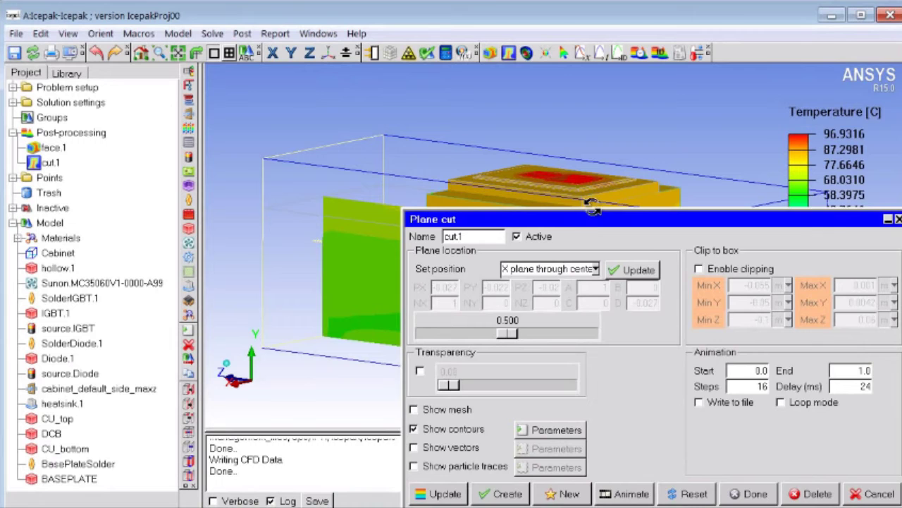
- Shift the temperature cut plane along the X direction to inspect other sections, and finish editing cut.1
drag(482, 222, 857, 213)
mouse_move(890, 322)
mouse_down()
mouse_move(830, 323)
mouse_move(882, 323)
mouse_up()
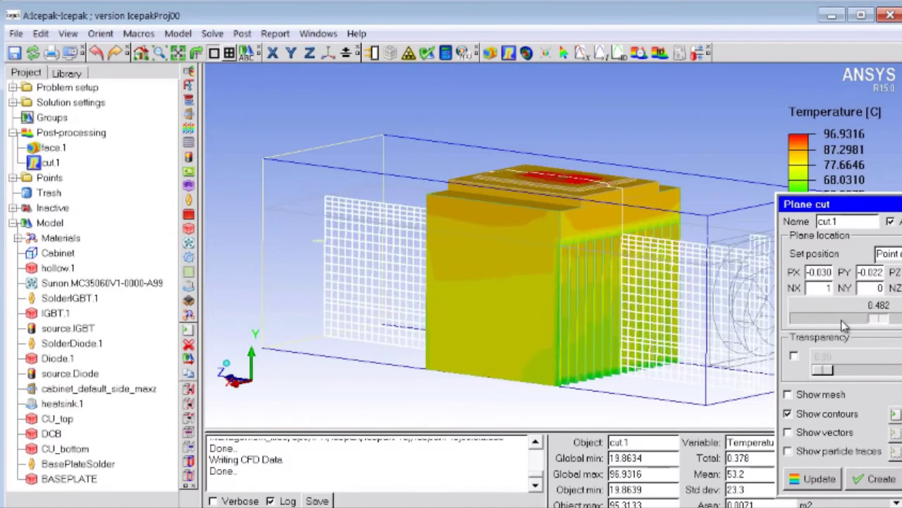
drag(844, 325, 821, 323)
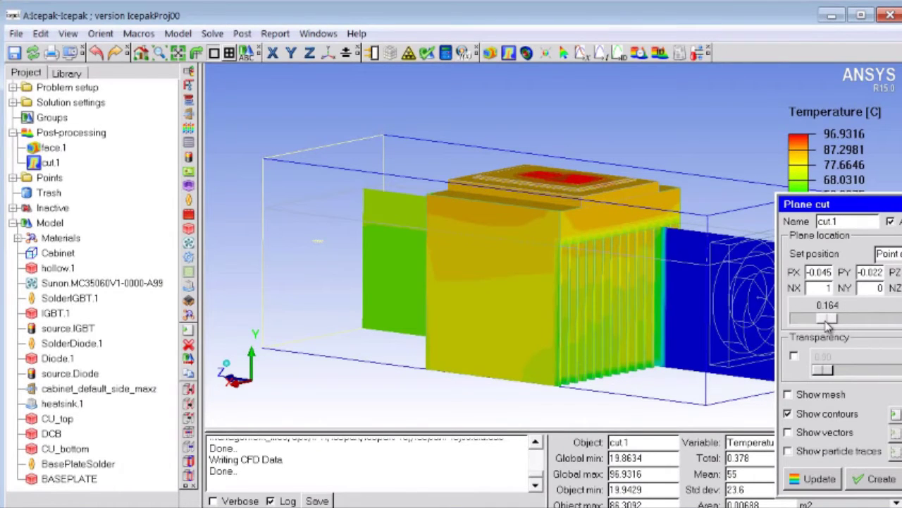
click(817, 479)
- Delete the face.1 result from the post-processing objects
click(53, 147)
right_click(53, 148)
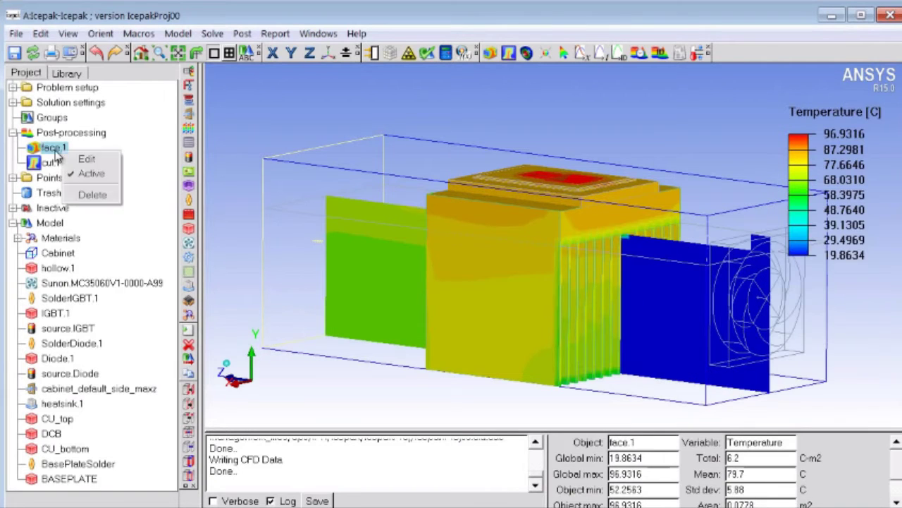
click(94, 194)
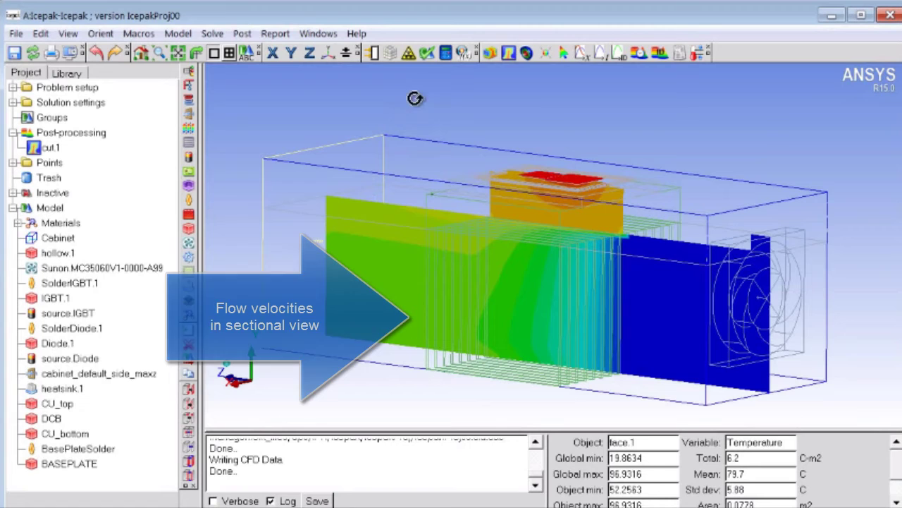
- Create a second plane cut on the Y plane through the center, showing mesh-point vectors colored by velocity magnitude
click(511, 54)
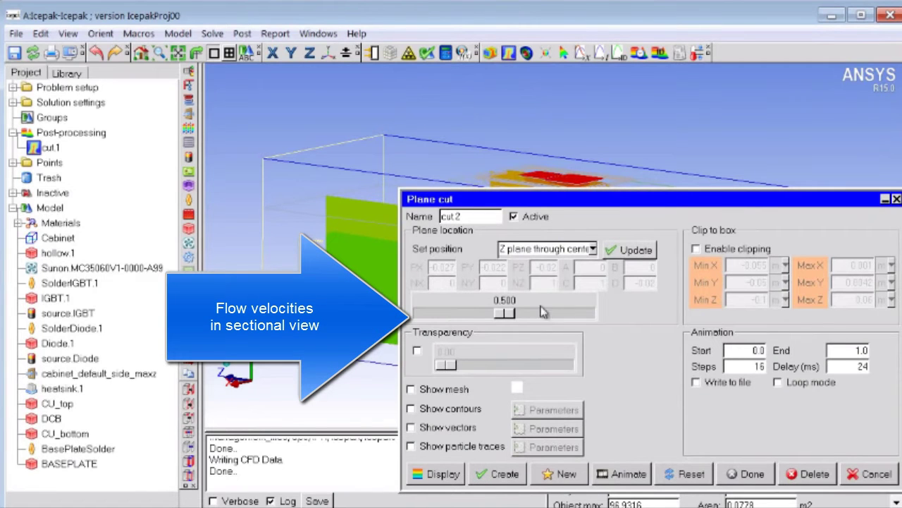
click(571, 249)
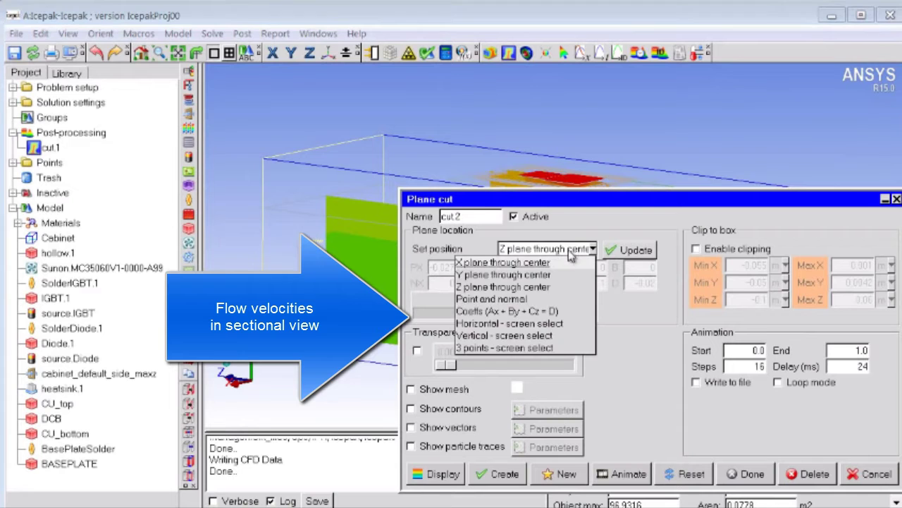
click(532, 276)
click(411, 427)
click(554, 429)
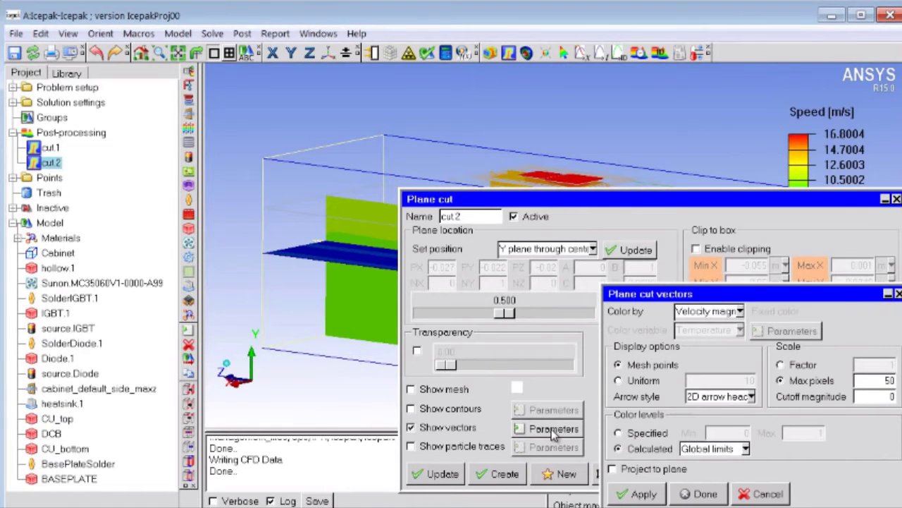
click(620, 495)
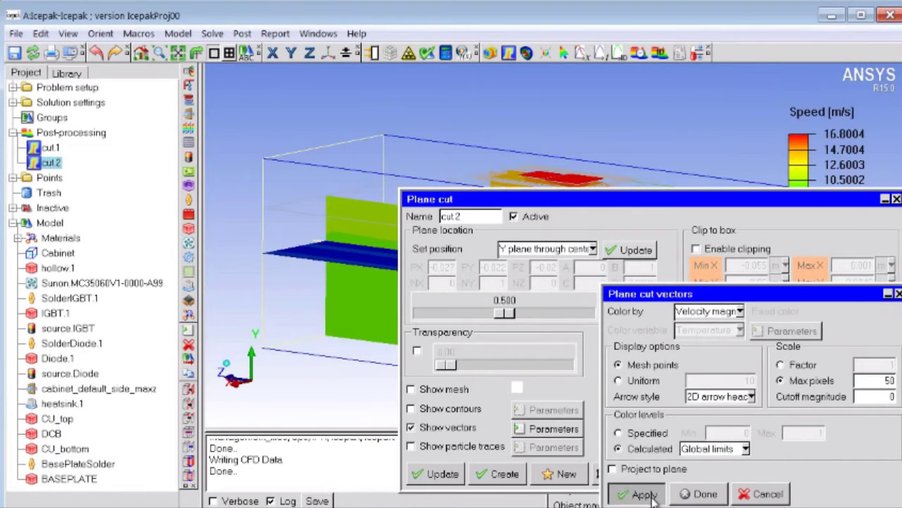
click(703, 494)
click(743, 479)
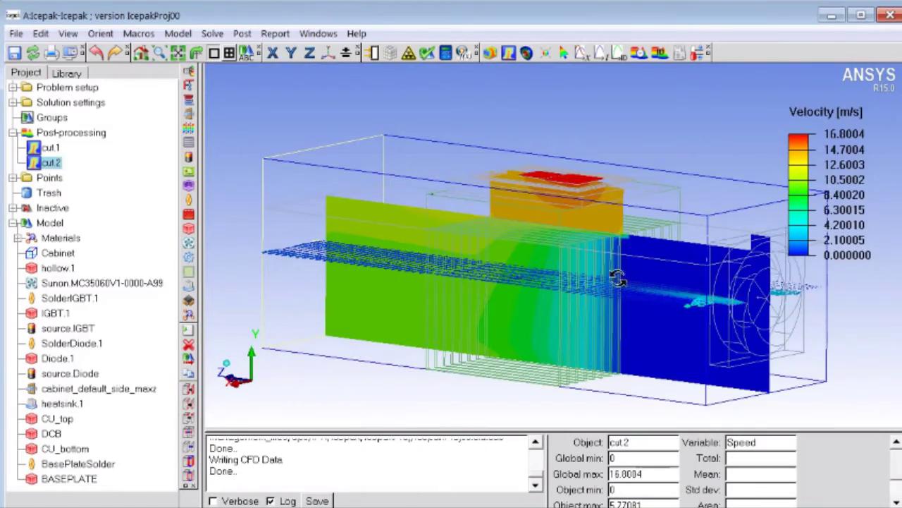
- Inspect the flow vectors on cut.2, delete that cut and bring back the temperature legend of cut.1
mouse_move(618, 277)
mouse_down()
mouse_move(624, 383)
mouse_move(604, 356)
mouse_move(607, 402)
mouse_move(611, 288)
mouse_move(698, 295)
mouse_move(603, 289)
mouse_move(508, 402)
mouse_move(613, 280)
mouse_up()
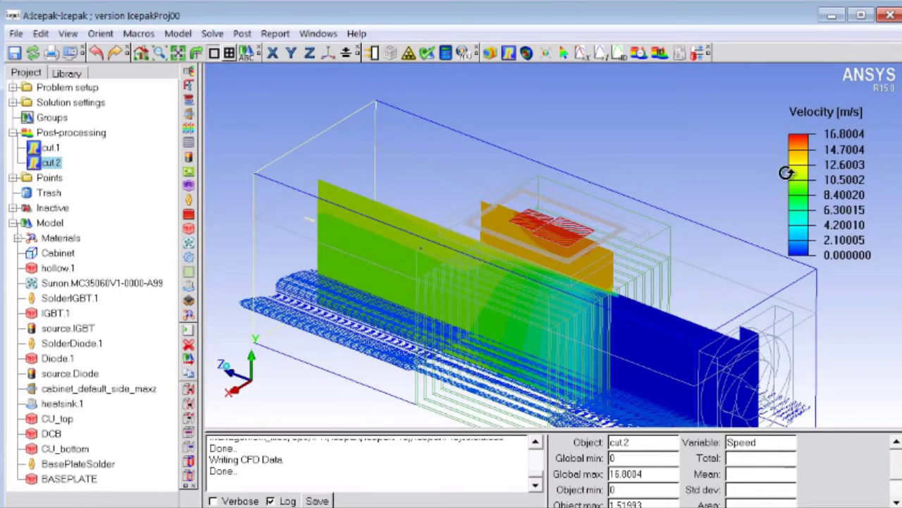
right_click(64, 163)
click(81, 204)
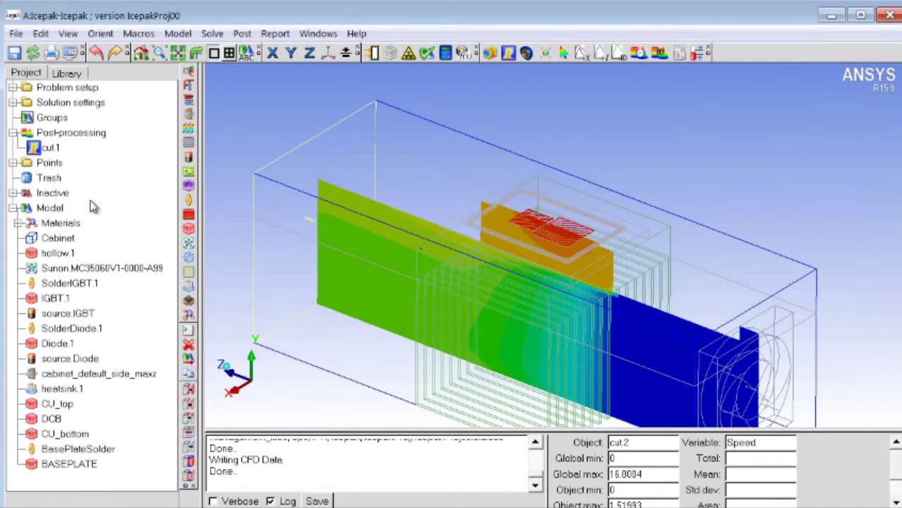
click(52, 148)
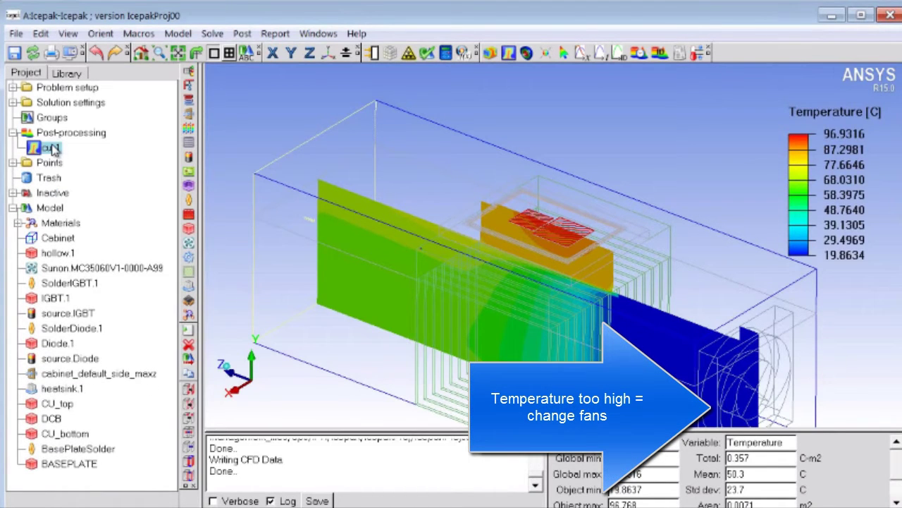
- Replace the fan Sunon.MC35060V1-0000-A99 with Sanyo-Denki.109P0412S701 from the SPS IPC 2013 library
right_click(60, 273)
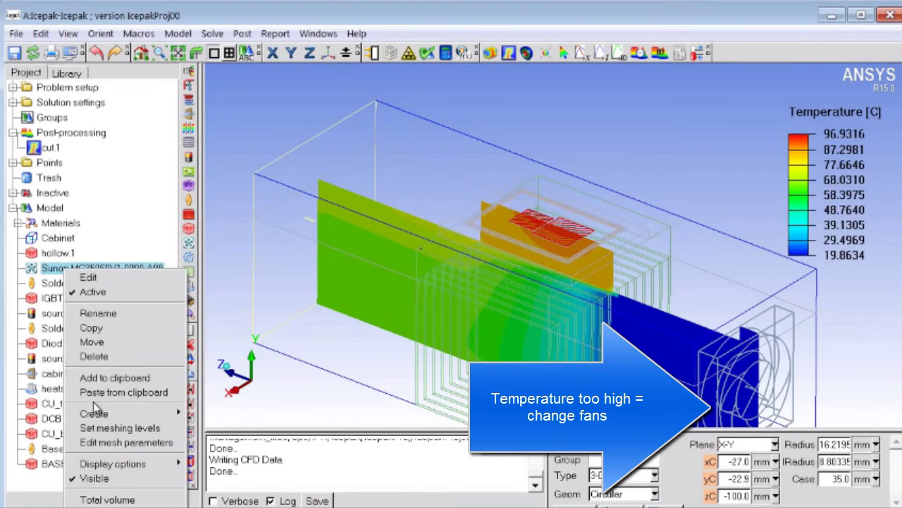
click(99, 357)
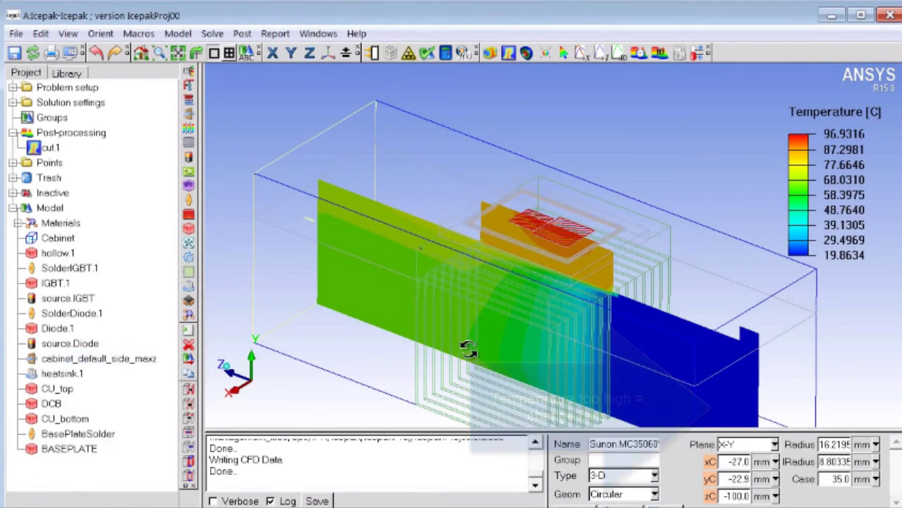
click(68, 73)
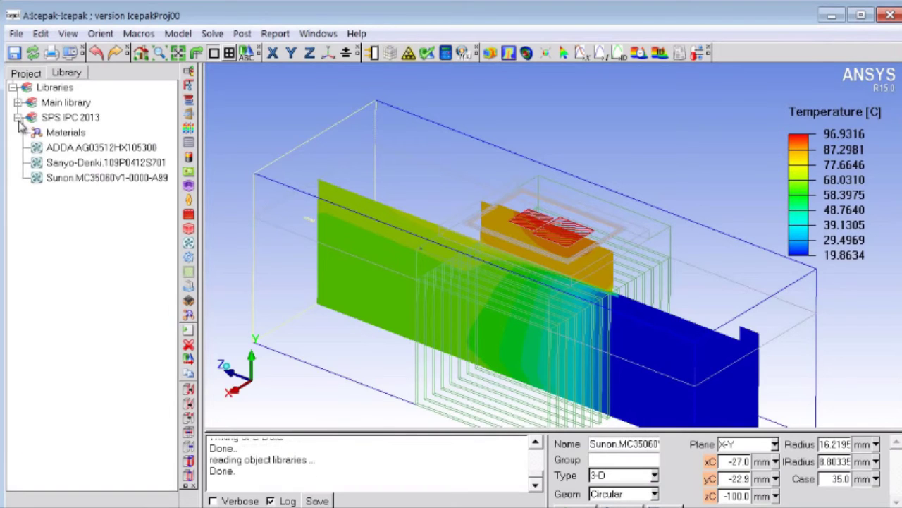
double_click(86, 164)
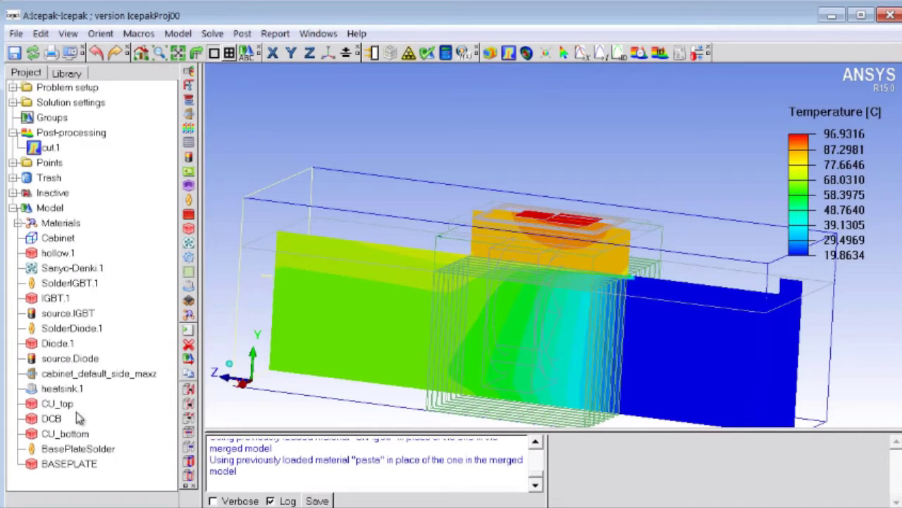
- Set the center zC of the fan Sanyo-Denki.1 to -100 mm and finish editing it
double_click(76, 269)
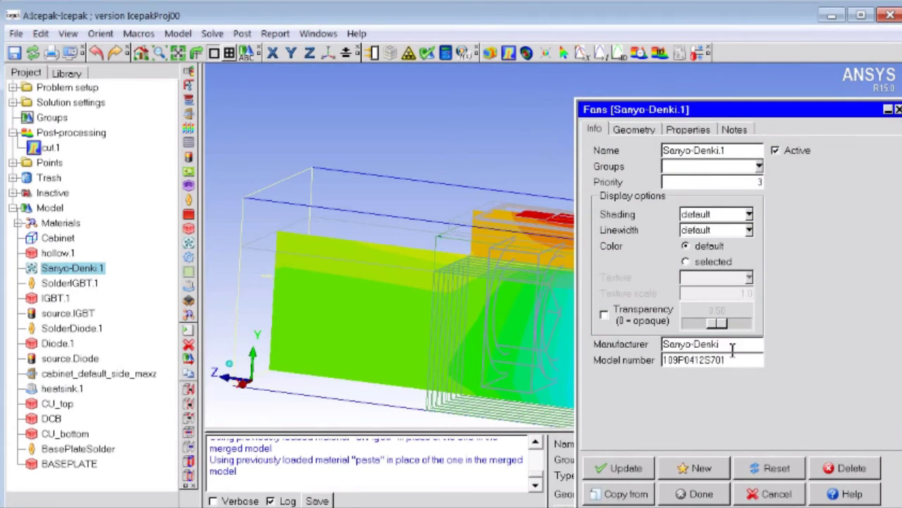
click(634, 129)
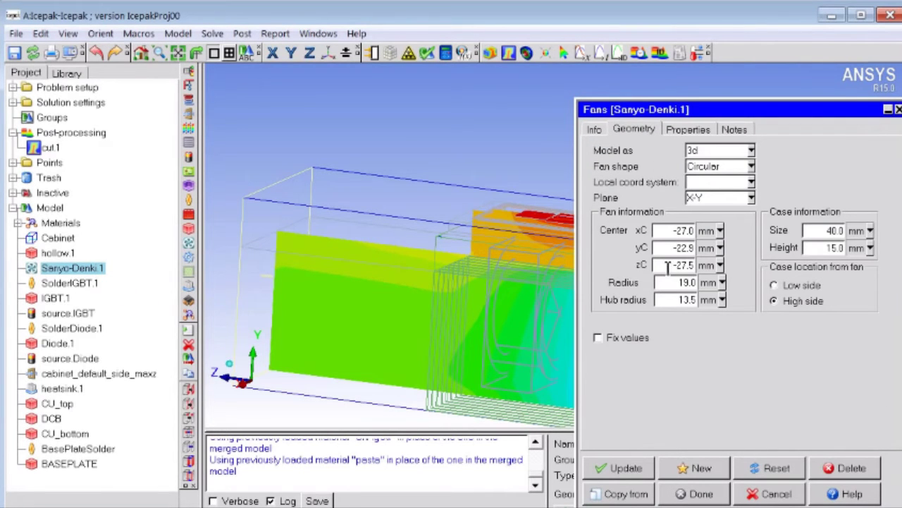
drag(666, 268, 694, 265)
key(BackSpace)
click(698, 493)
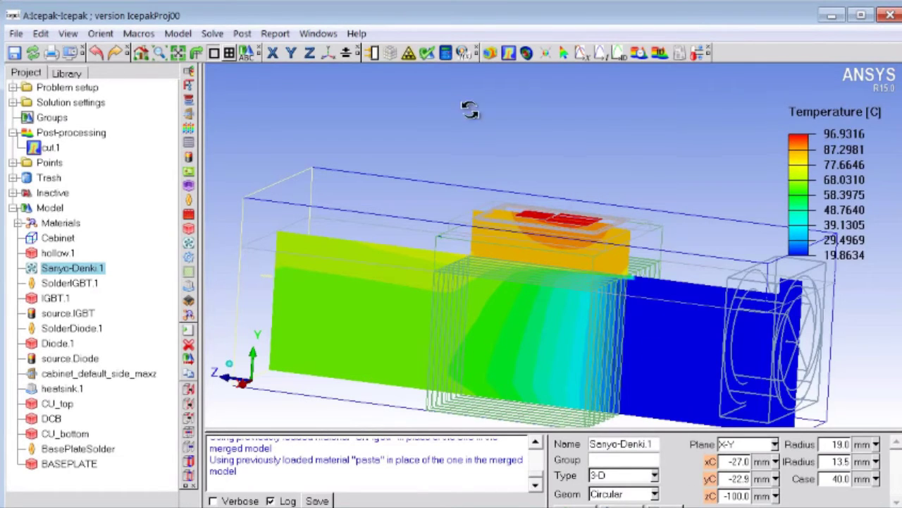
- Start a new solution of the model with the Sanyo-Denki fan
click(447, 54)
click(634, 494)
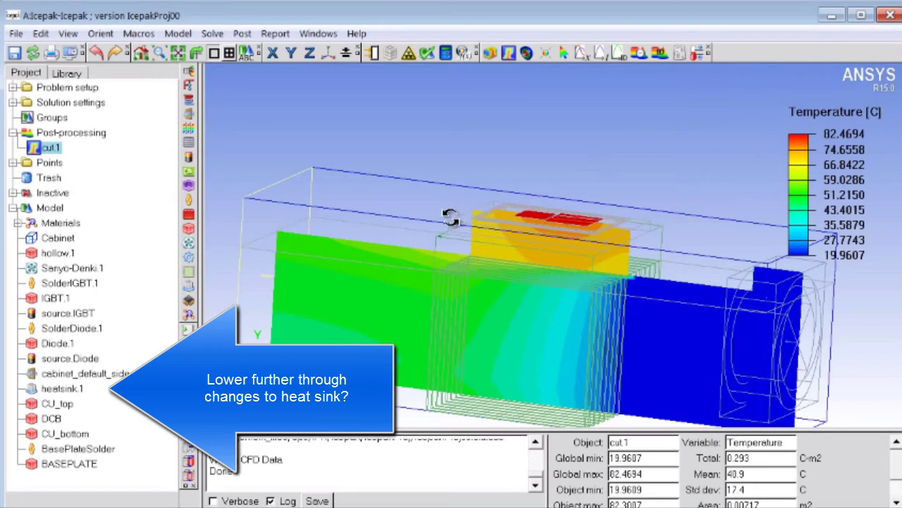
- Parameterize the fin count of heatsink.1 as $Anzahl_Rippen with an initial value of 15
double_click(62, 389)
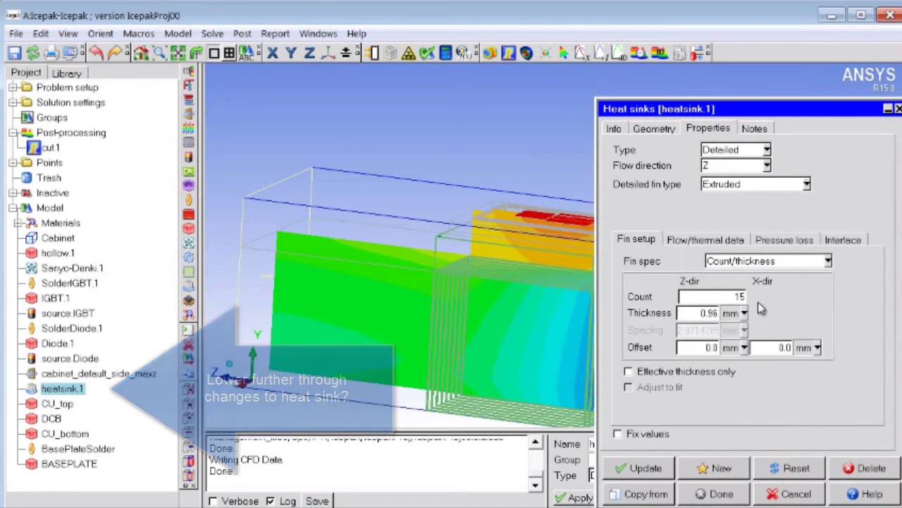
double_click(721, 296)
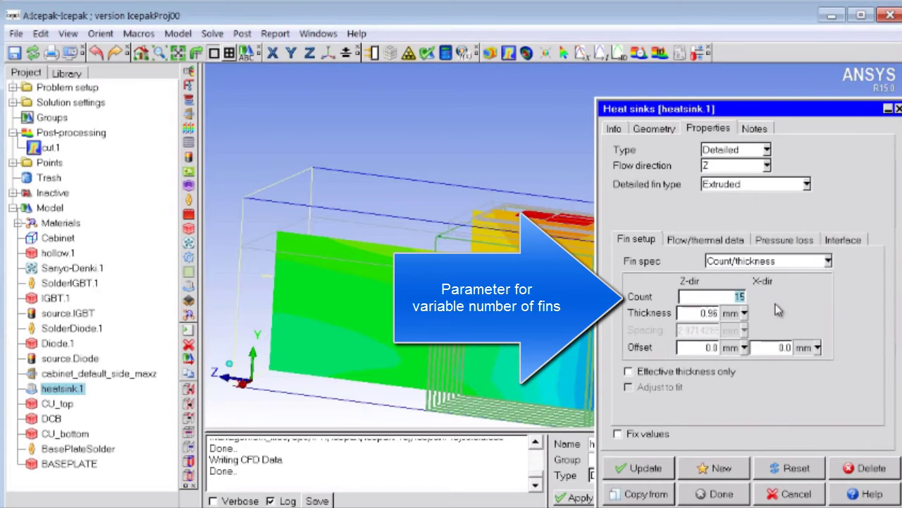
text($Anzahl_)
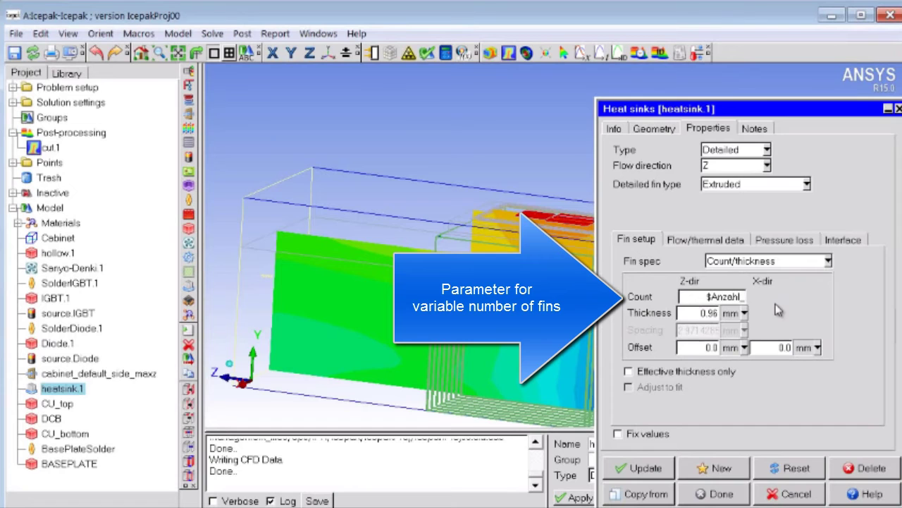
text(Rippen)
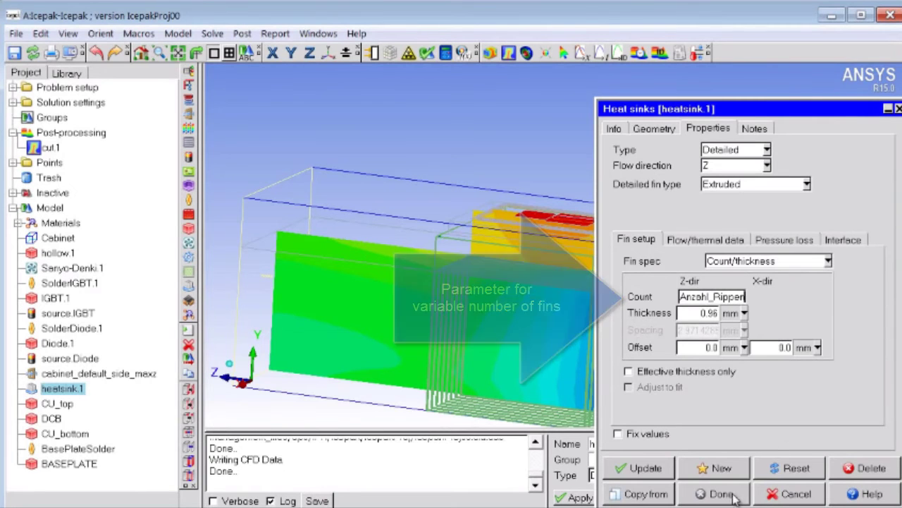
click(733, 496)
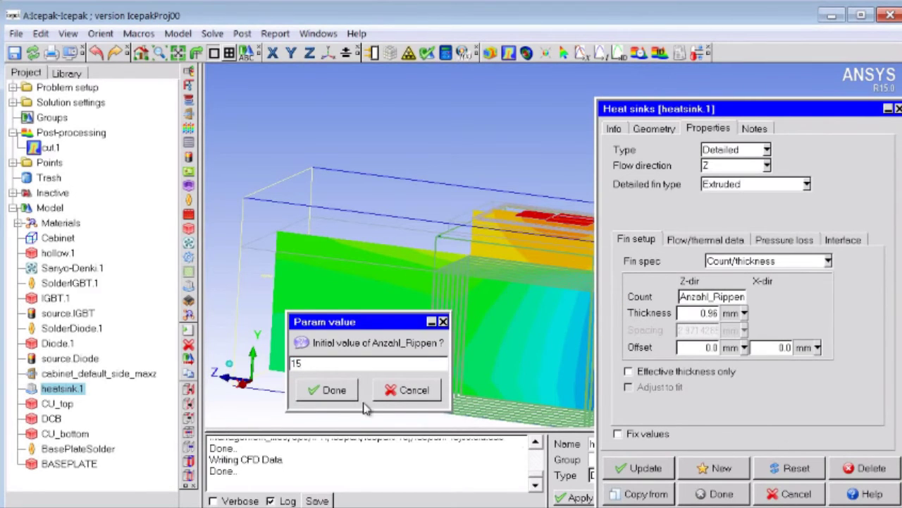
click(342, 391)
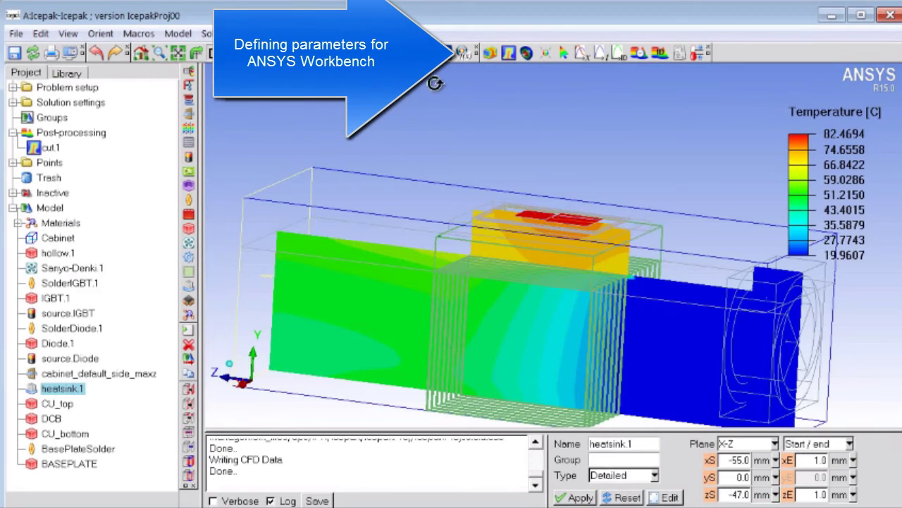
- Define a primary function named Max_Temperartur that returns the global maximum temperature
click(462, 54)
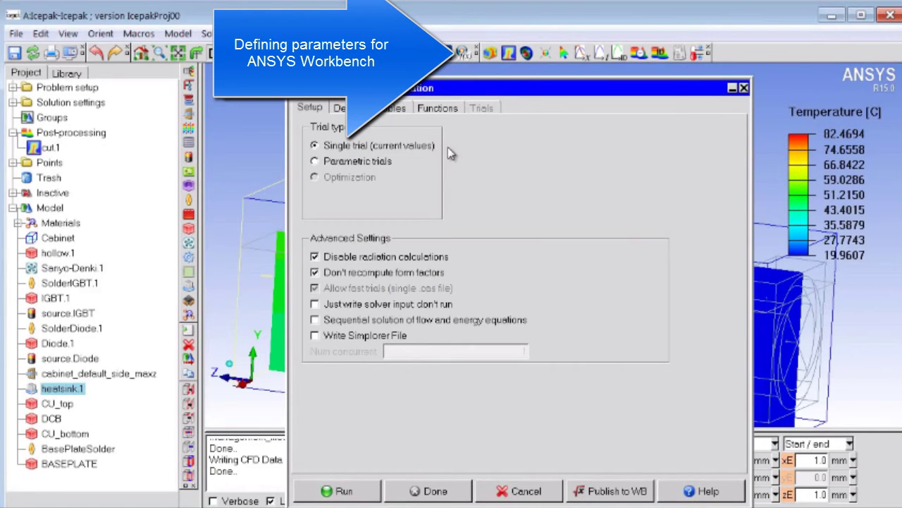
click(341, 113)
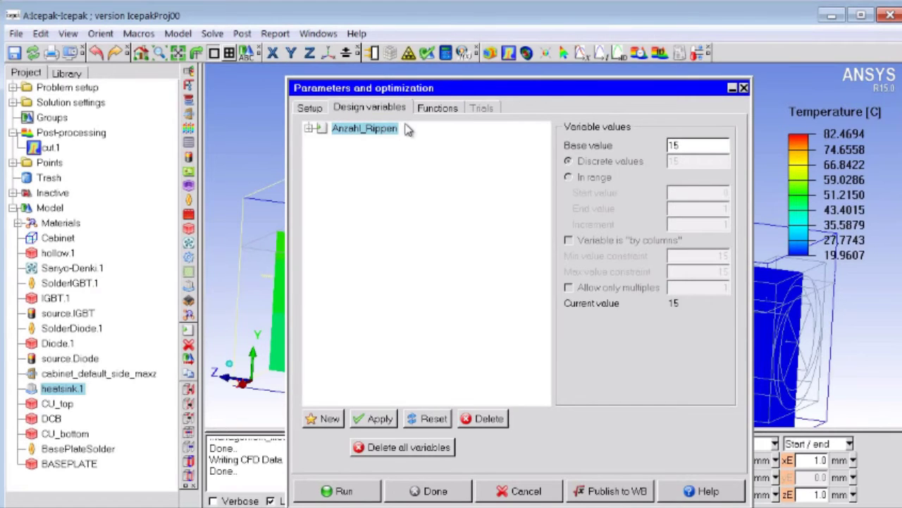
click(441, 113)
click(333, 266)
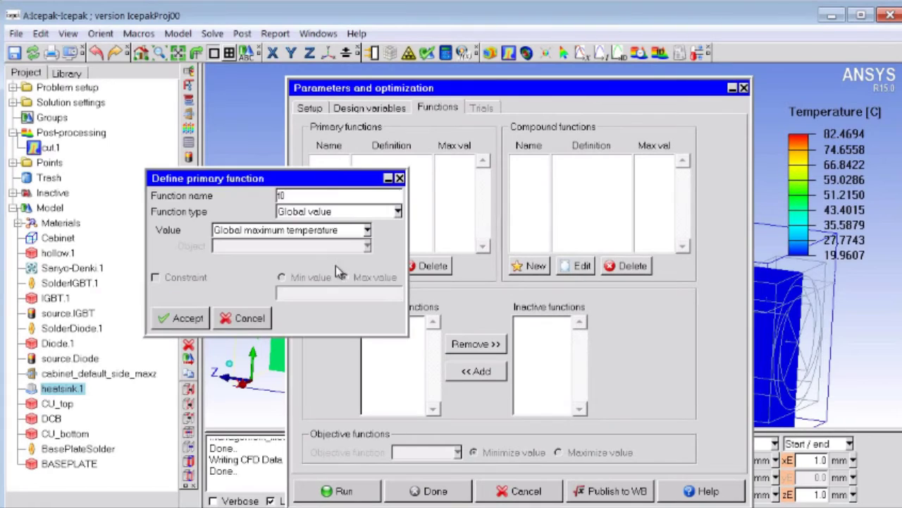
double_click(328, 196)
text(Max_Temperartu)
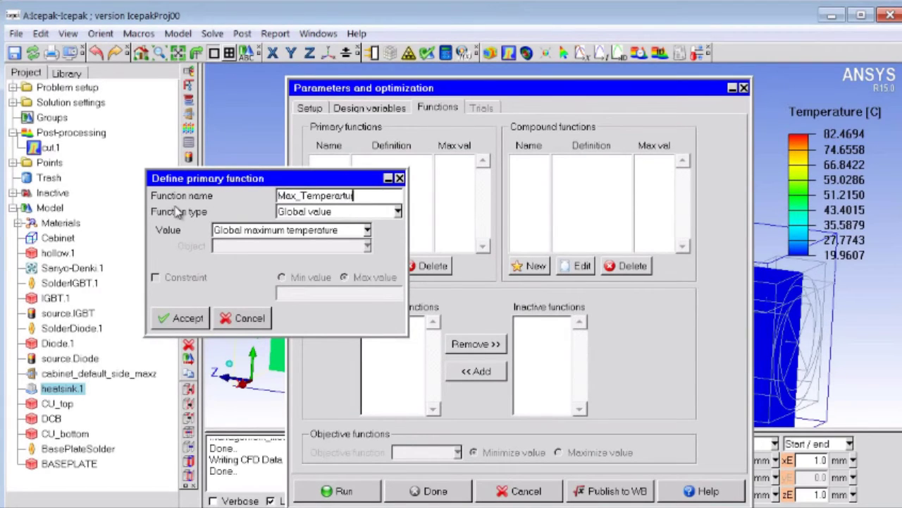
click(182, 318)
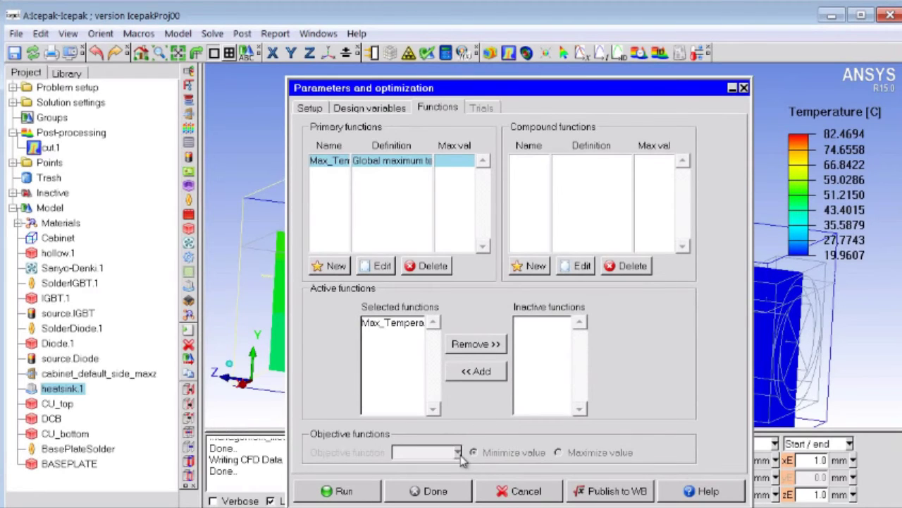
- Publish Anzahl_Rippen as input and the global maximum temperature as output to Workbench, and finish the parameter definition
click(596, 493)
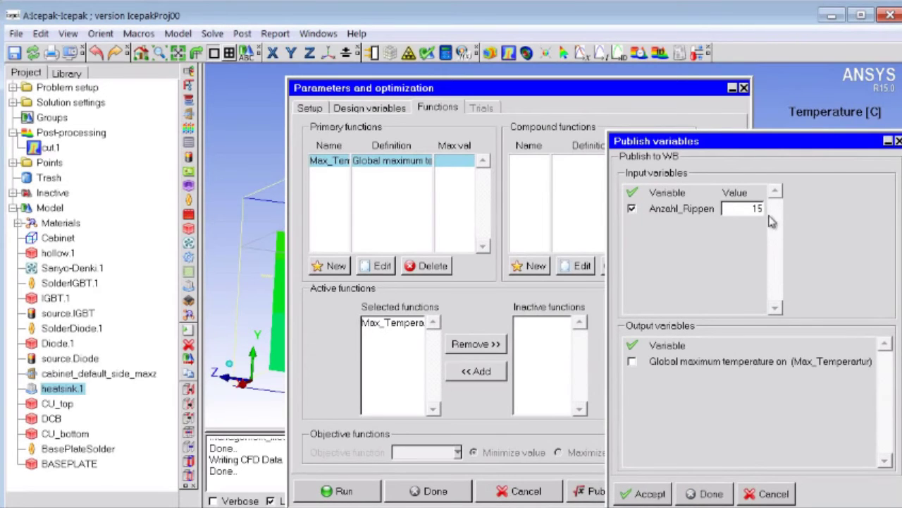
click(632, 361)
click(694, 495)
click(426, 491)
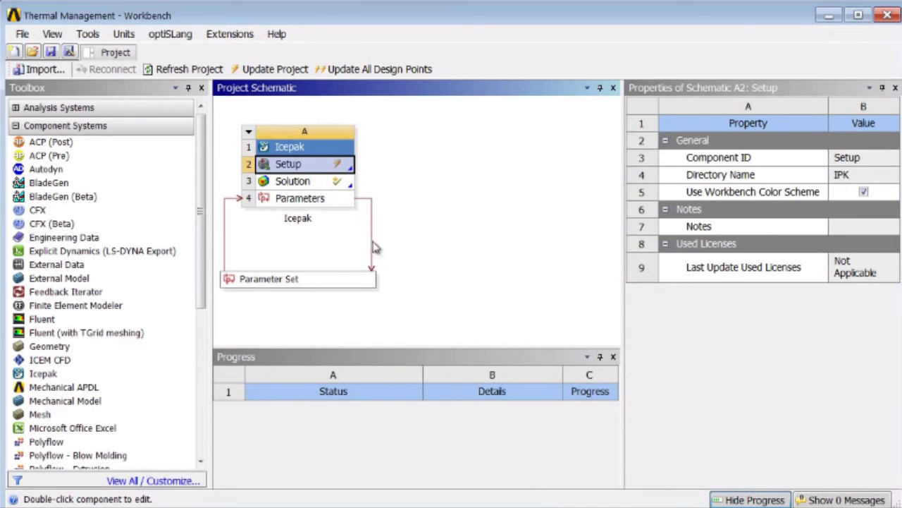
- Switch to Workbench, open the Parameter Set of the Icepak system and make more room for the parameter tables
double_click(367, 279)
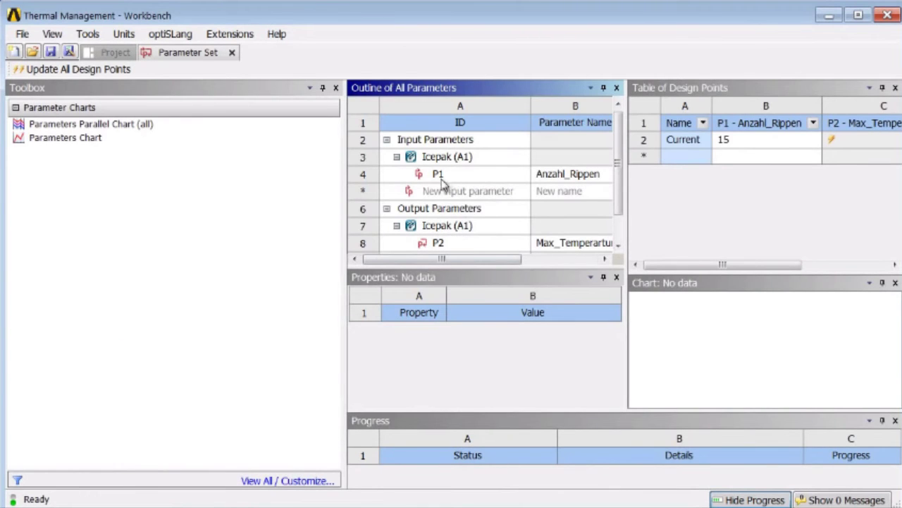
scroll(620, 201, down, 2)
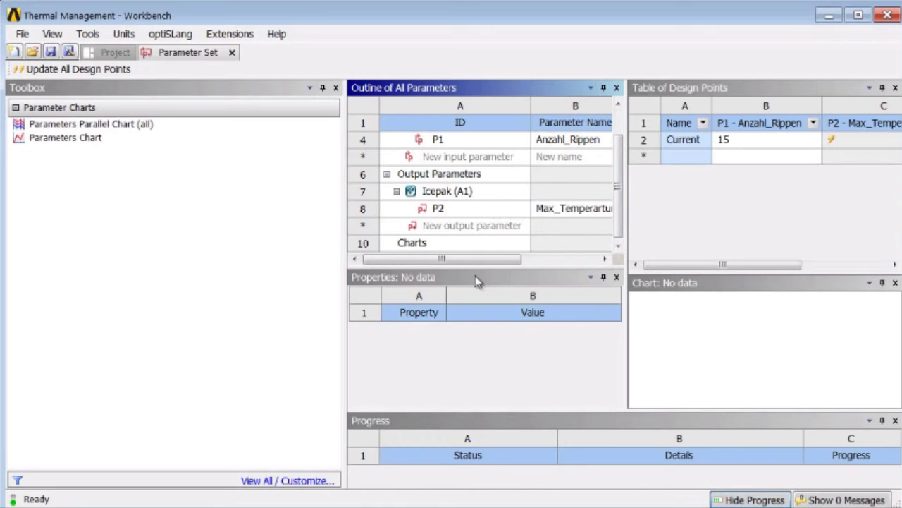
drag(344, 277, 175, 278)
- Add design points with Anzahl_Rippen values of 10, 20, 25 and 30, and update all design points
click(640, 157)
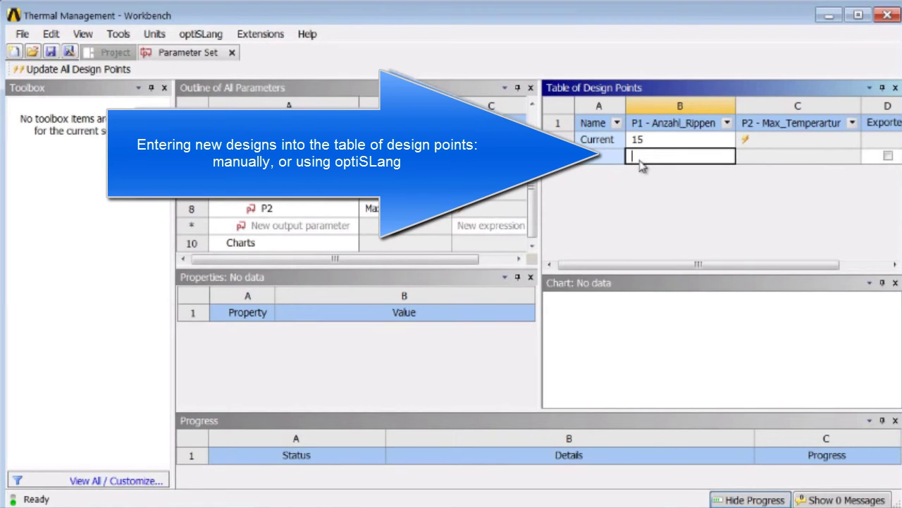
key(Return)
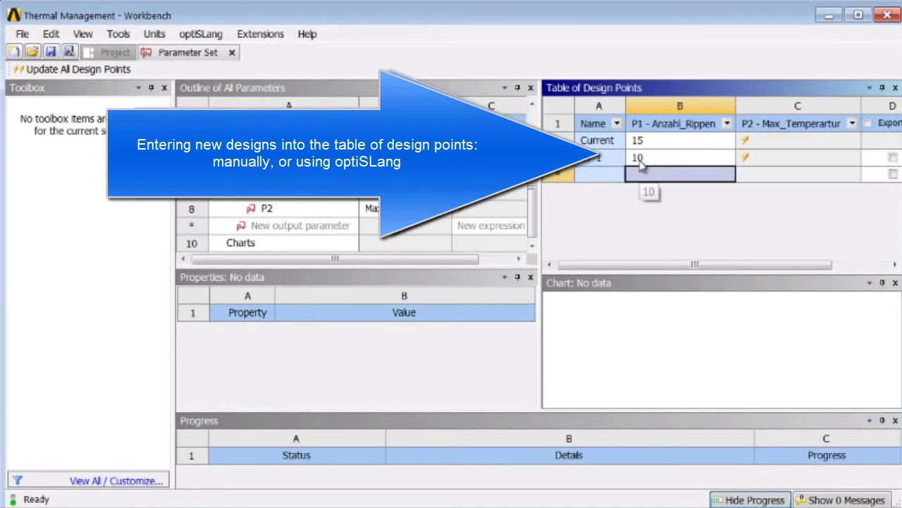
text(20)
key(Return)
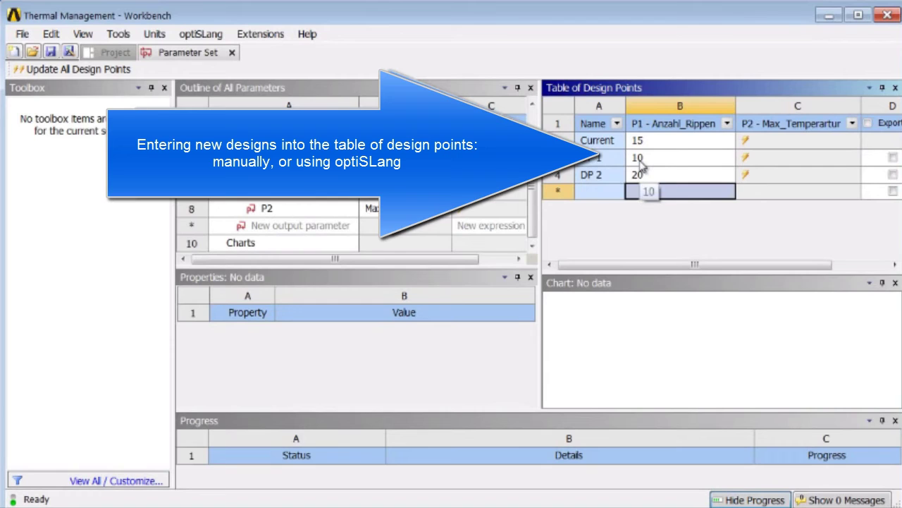
text(25)
key(Return)
text(30)
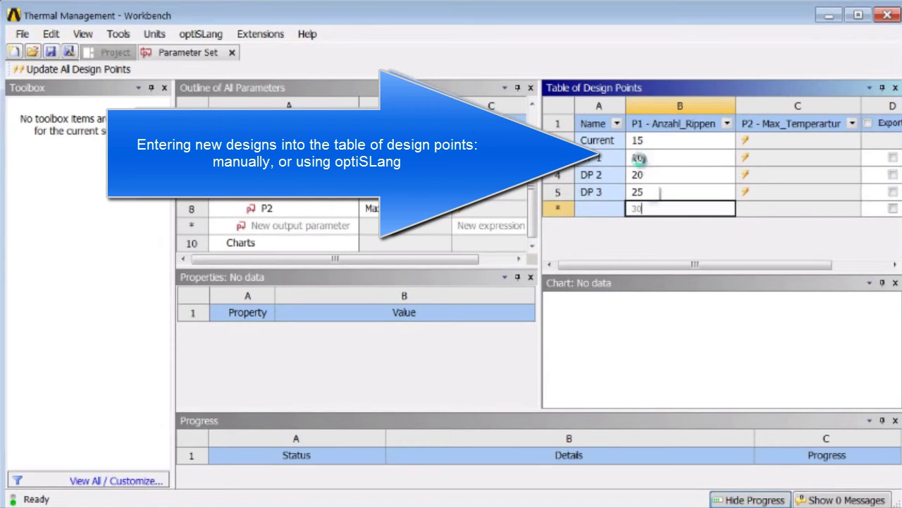
key(Return)
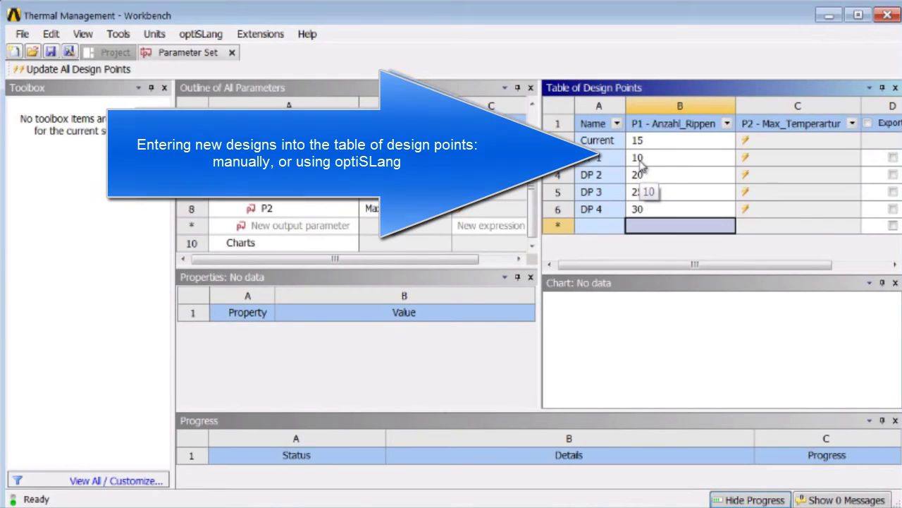
click(103, 74)
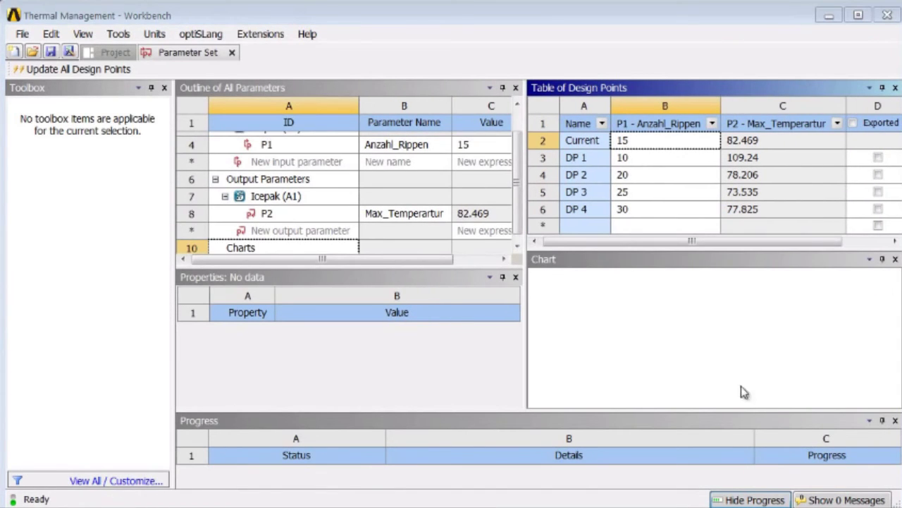
- Highlight the design point results and add a Parameters Chart to the parameter set
shift+click(773, 213)
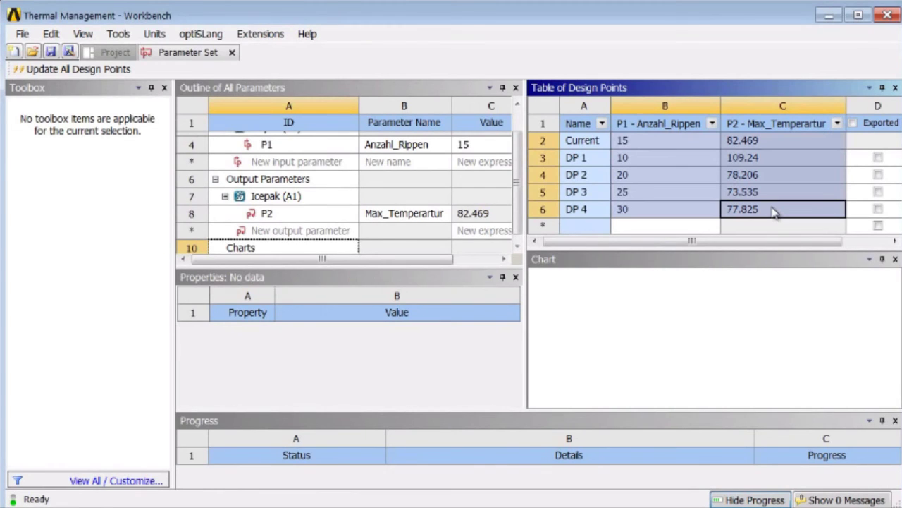
right_click(774, 213)
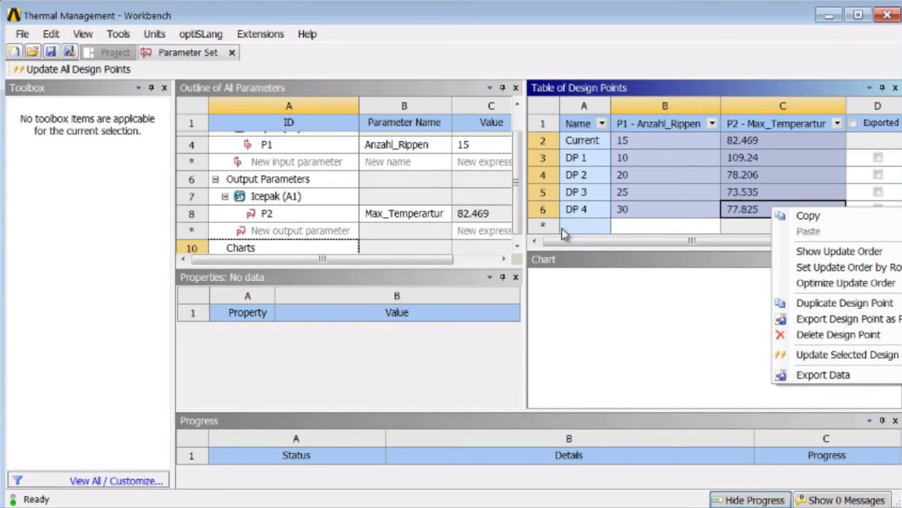
click(314, 246)
double_click(71, 140)
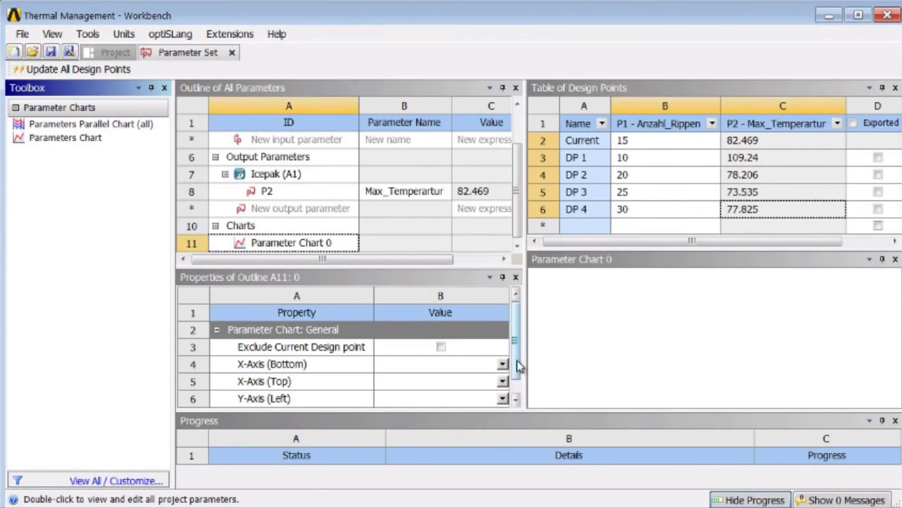
- Plot P1 - Anzahl_Rippen on the chart's bottom X-axis and P2 - Max_Temperartur on its left Y-axis
scroll(509, 365, down, 1)
click(503, 353)
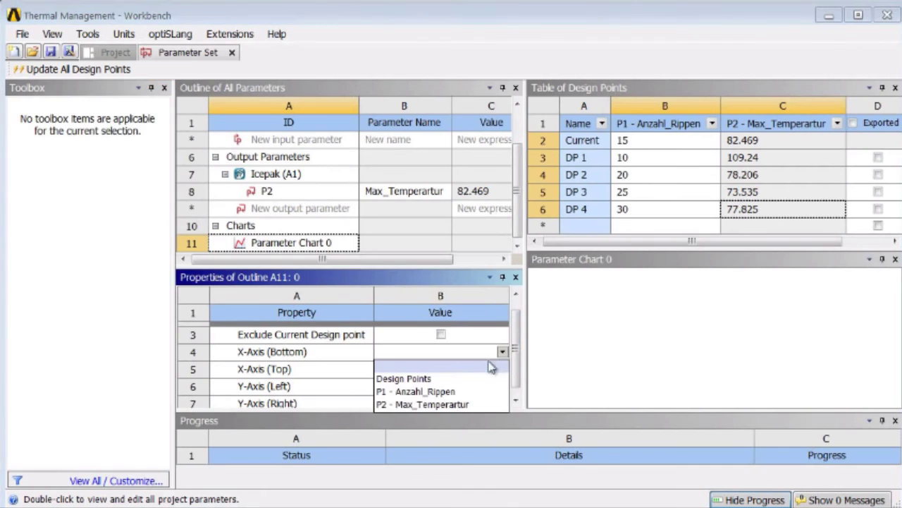
click(458, 393)
scroll(517, 368, down, 1)
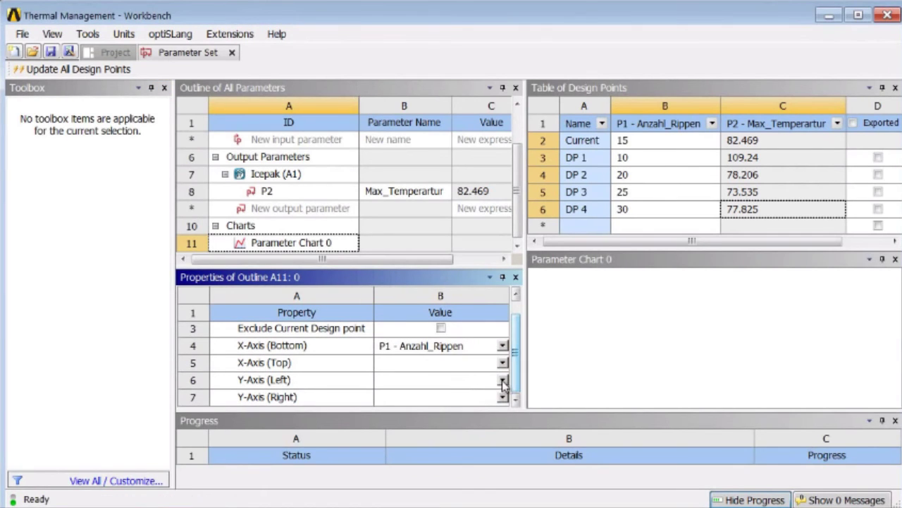
click(502, 379)
click(474, 419)
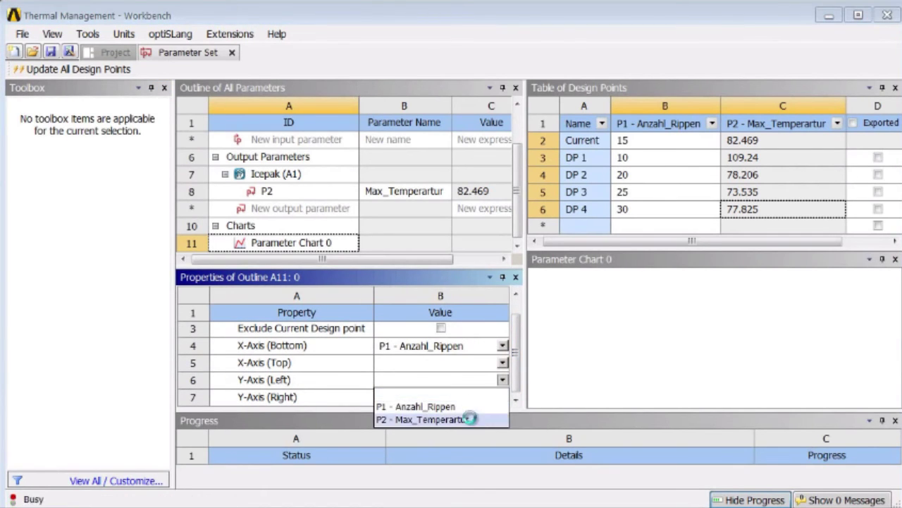